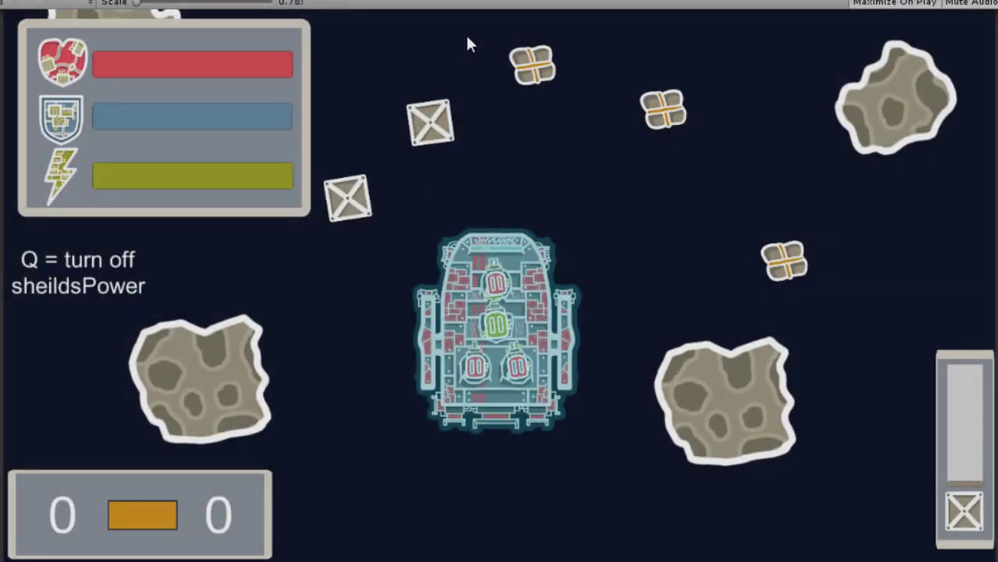
pyautogui.press('w')
pyautogui.press('s')
pyautogui.click(729, 375)
pyautogui.press('a')
pyautogui.click(536, 191)
pyautogui.press('w')
pyautogui.press('w')
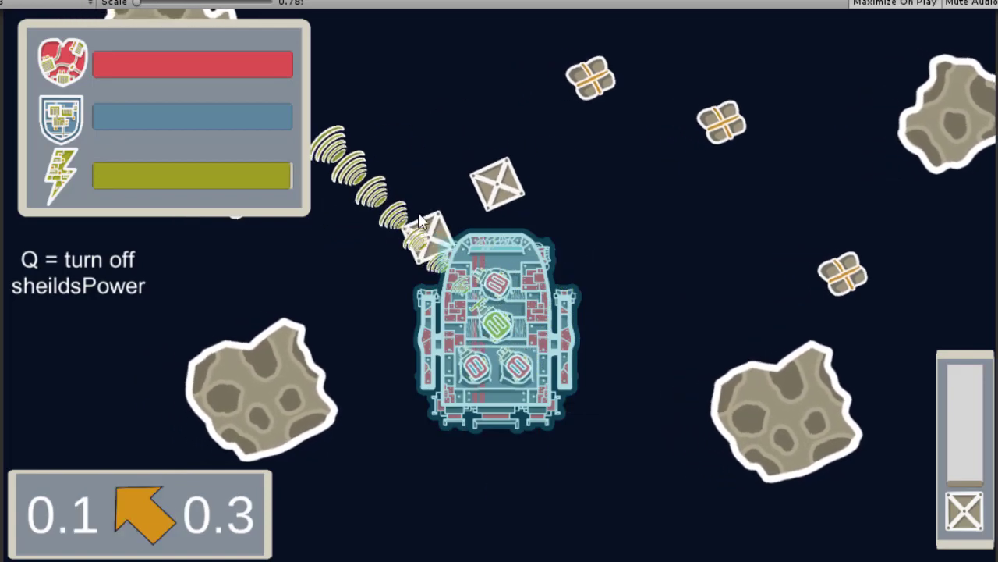
pyautogui.press('d')
pyautogui.press('s')
pyautogui.press('a')
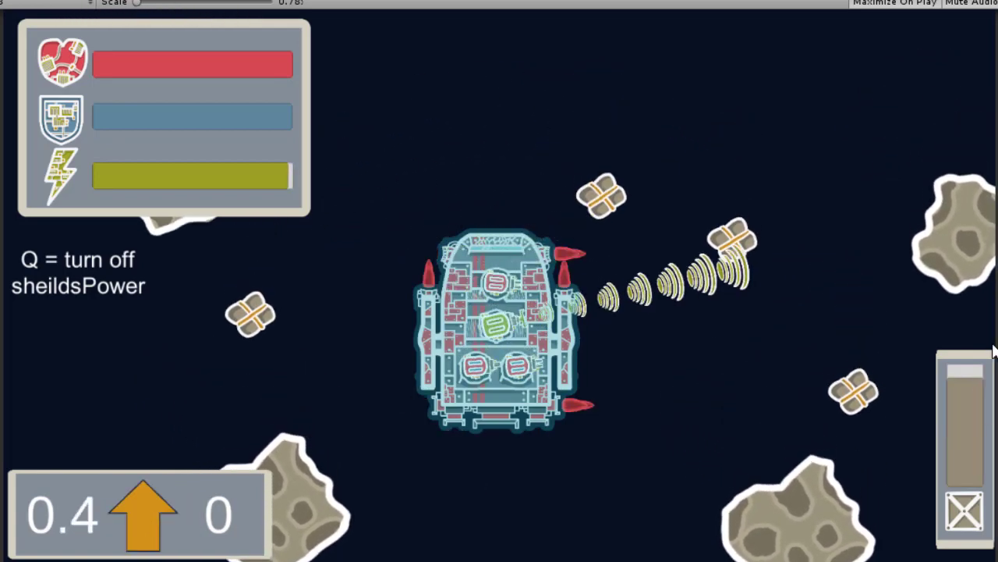
pyautogui.press('d')
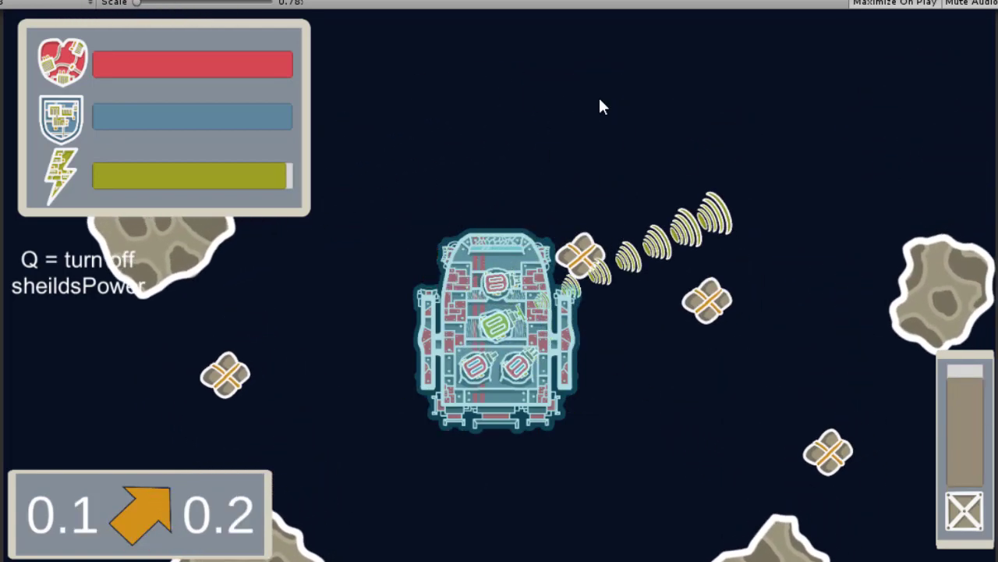
pyautogui.press('s')
pyautogui.press('d')
pyautogui.press('w')
pyautogui.click(577, 257)
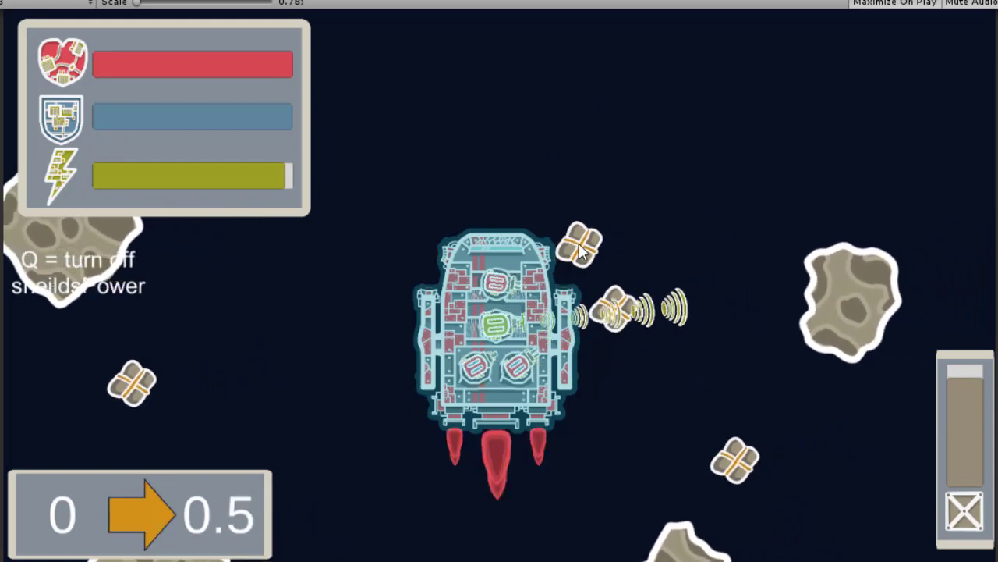
pyautogui.press('a')
pyautogui.press('s')
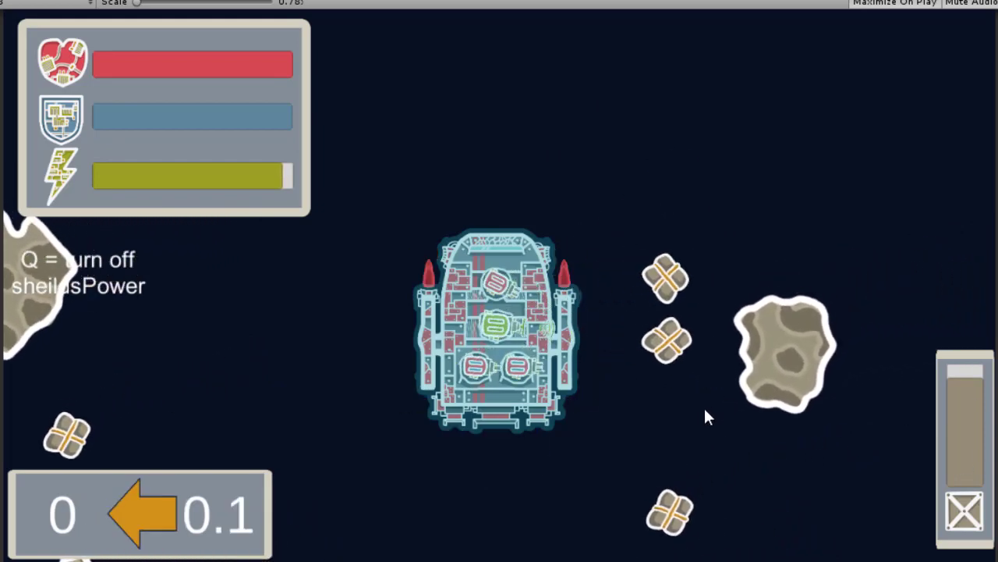
pyautogui.press('d')
pyautogui.press('w')
pyautogui.press('a')
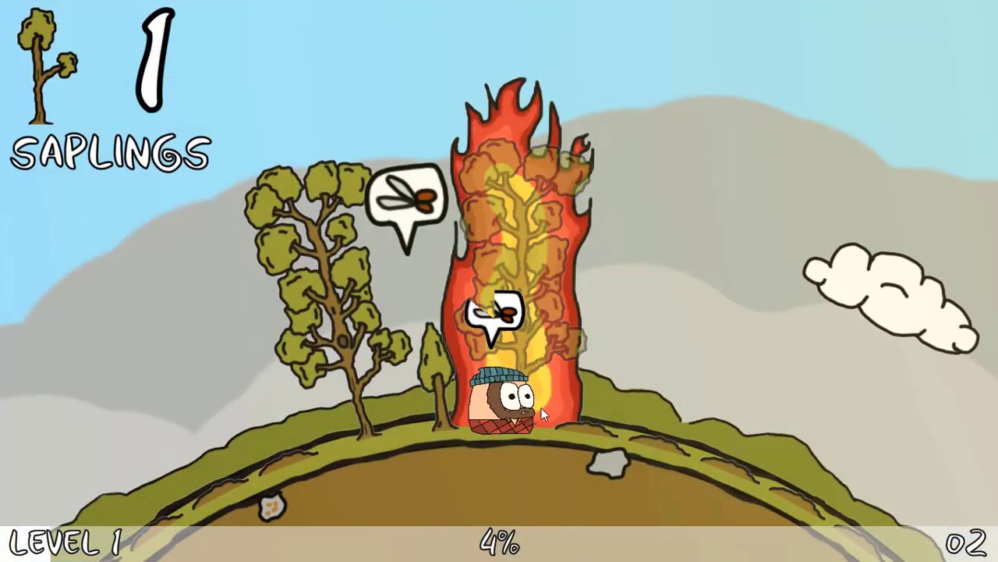
pyautogui.press('a')
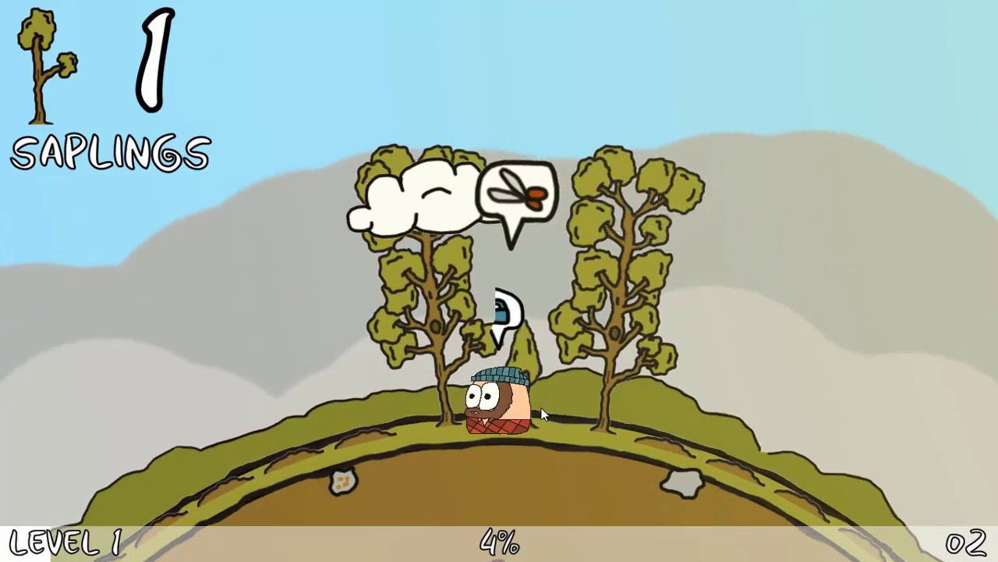
pyautogui.press('Right')
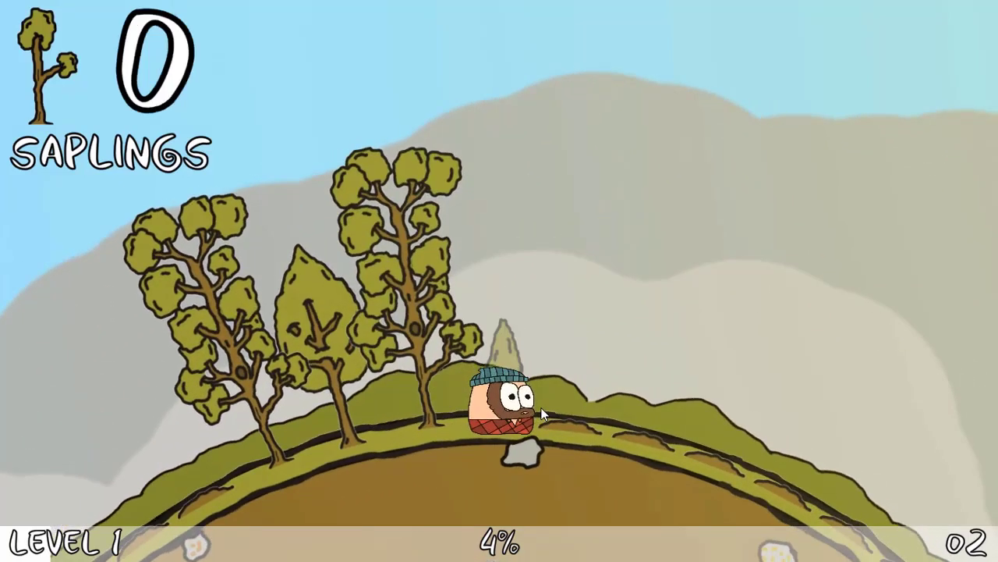
pyautogui.press('Left')
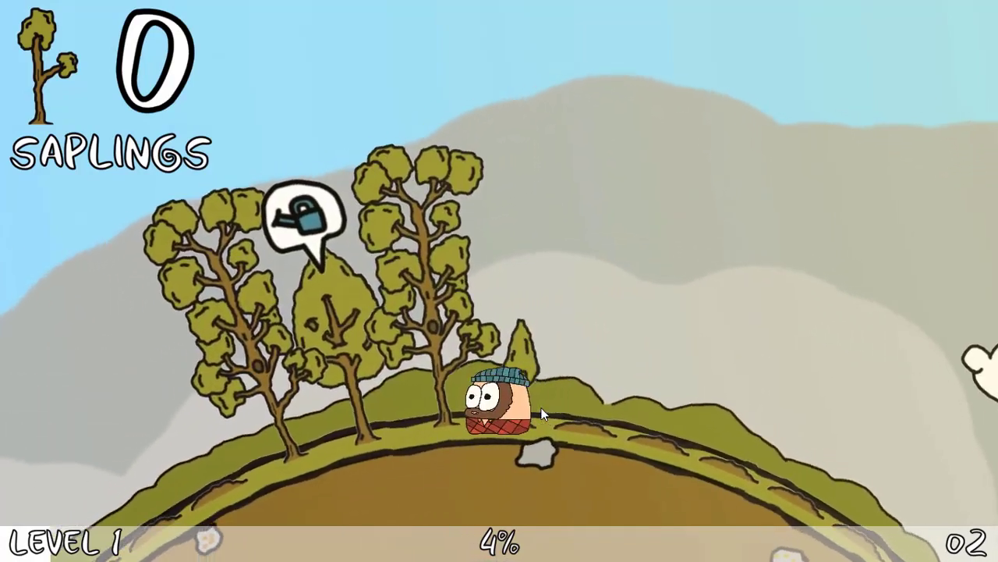
pyautogui.press('Left')
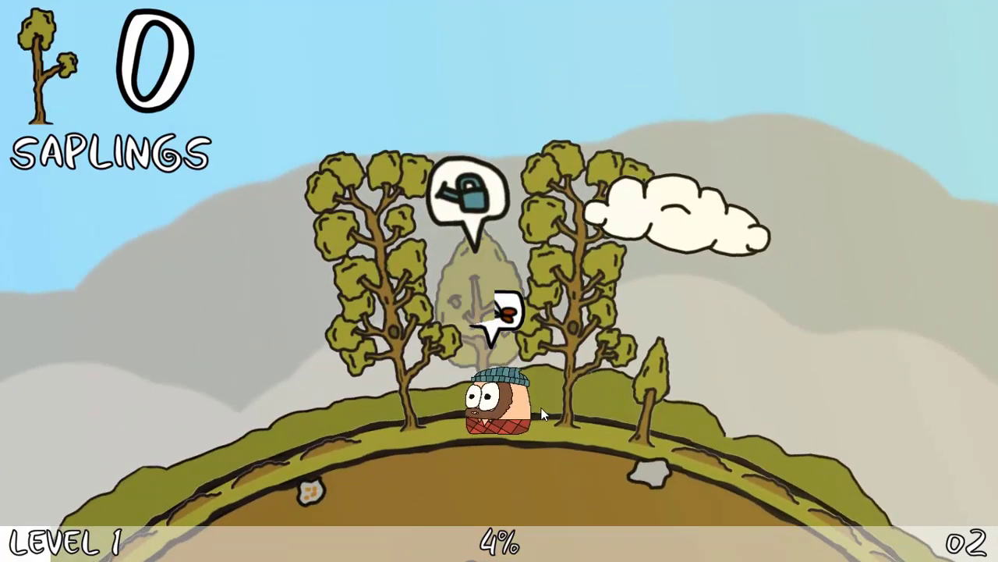
pyautogui.press('Right')
pyautogui.press('Right')
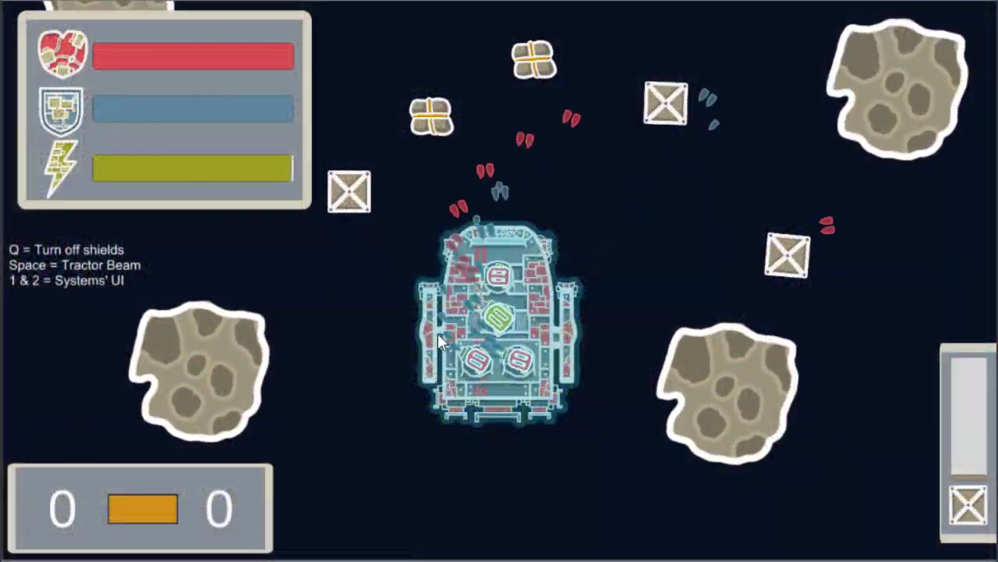
pyautogui.press('w')
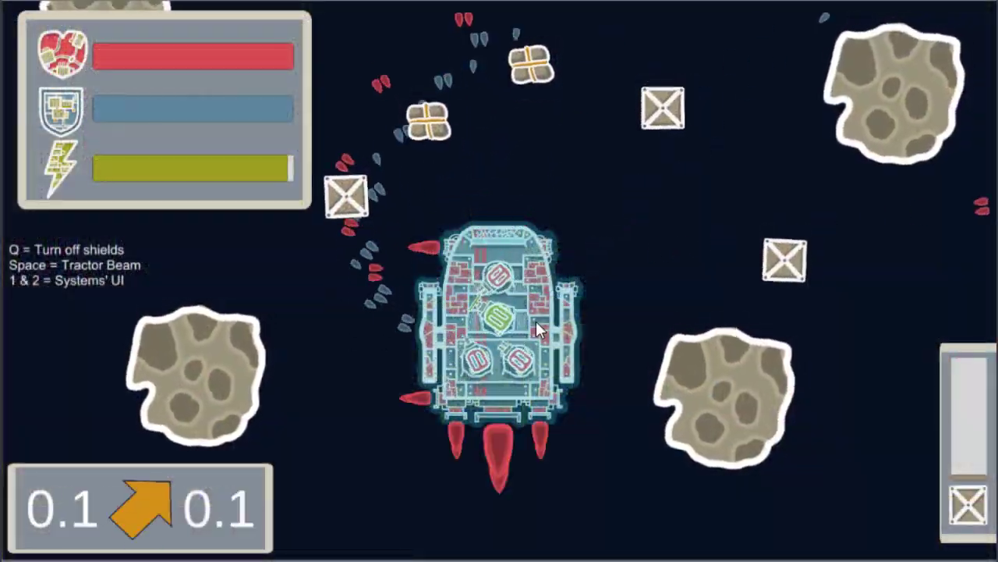
pyautogui.press('a')
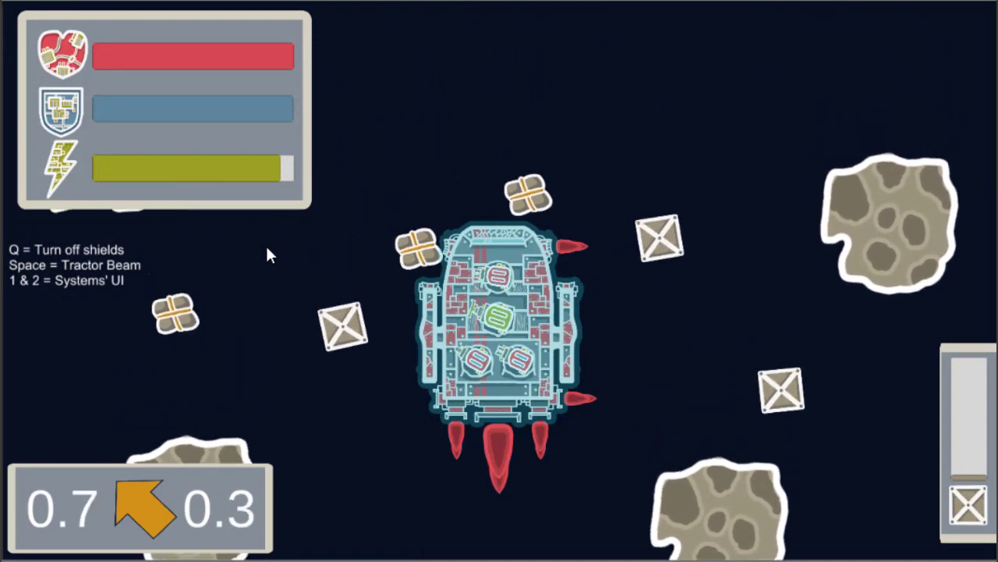
pyautogui.press('s')
pyautogui.press('d')
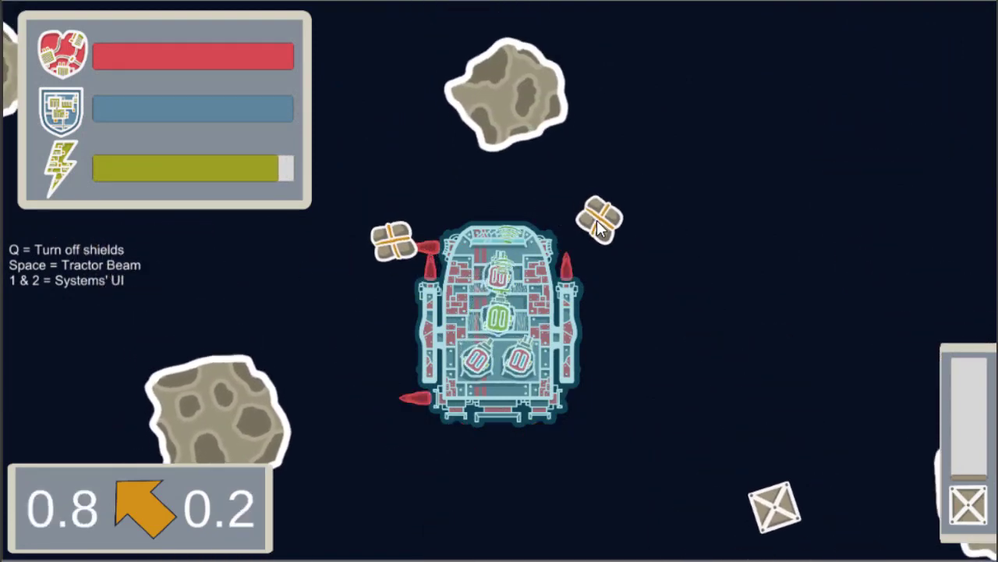
pyautogui.press('space')
pyautogui.press('w')
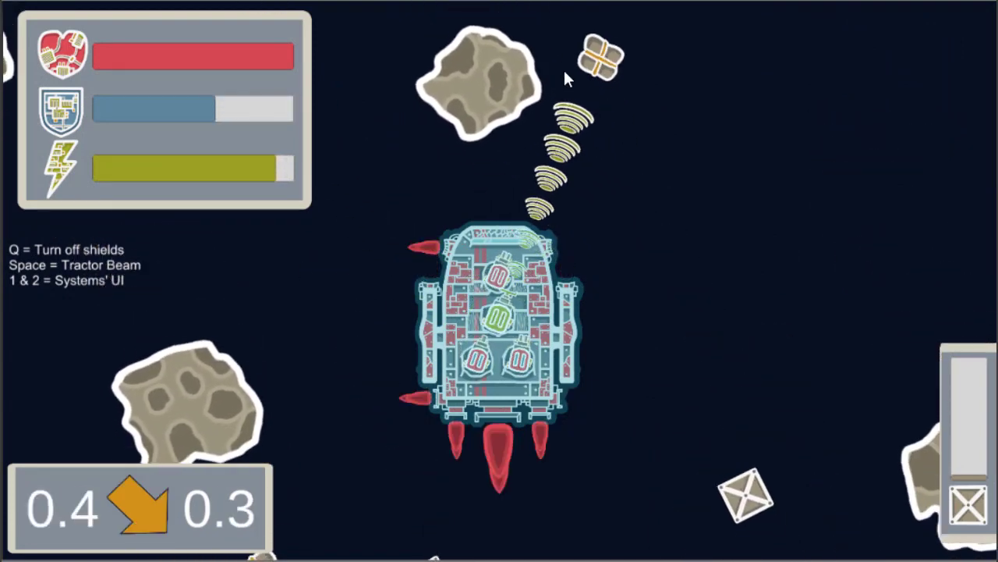
pyautogui.press('w')
pyautogui.press('s')
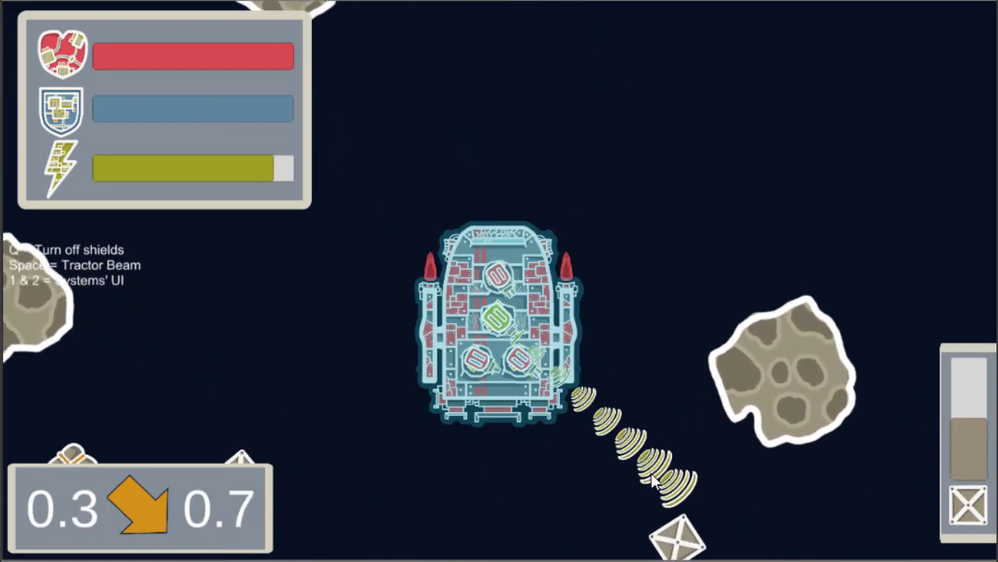
pyautogui.press('a')
pyautogui.press('w')
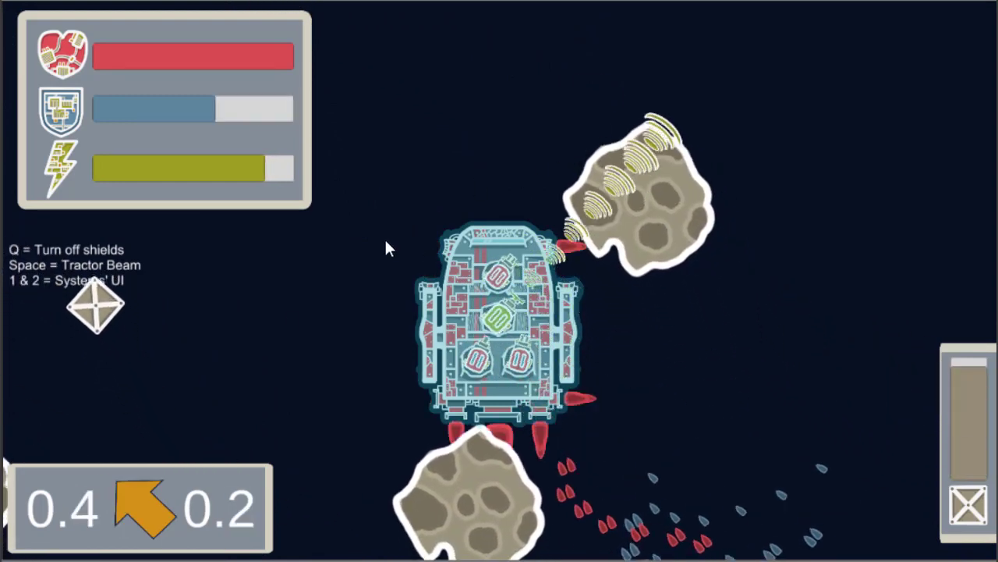
pyautogui.moveTo(252, 347)
pyautogui.mouseDown()
pyautogui.moveTo(206, 354)
pyautogui.moveTo(394, 239)
pyautogui.moveTo(622, 213)
pyautogui.mouseUp()
pyautogui.press('s')
pyautogui.press('d')
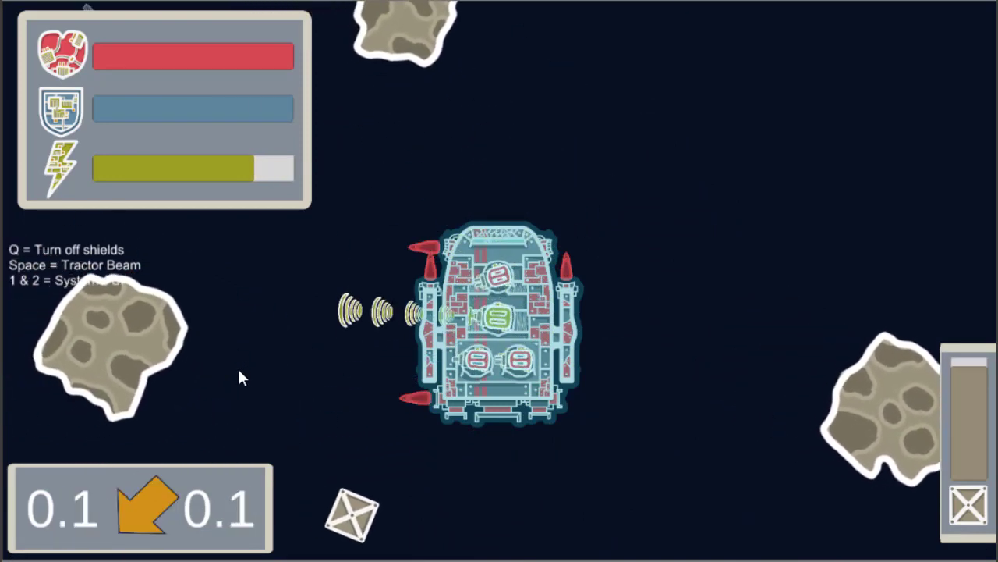
pyautogui.press('a')
pyautogui.press('w')
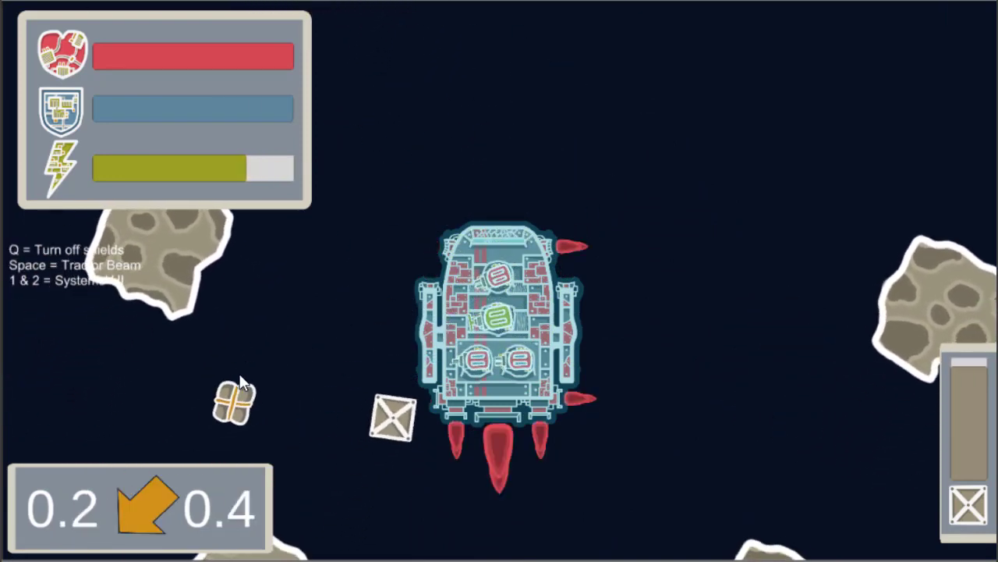
pyautogui.press('d')
pyautogui.press('space')
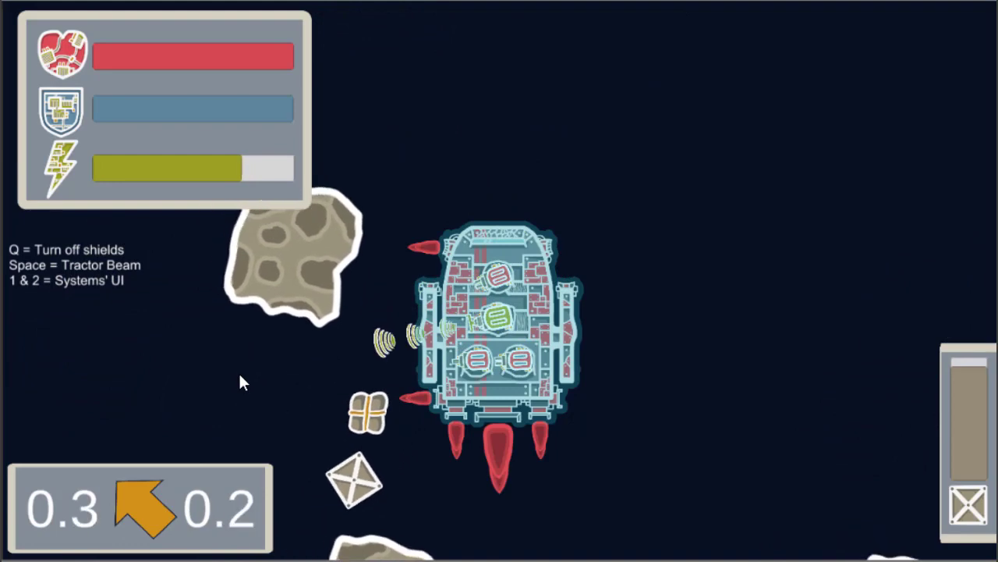
pyautogui.press('a')
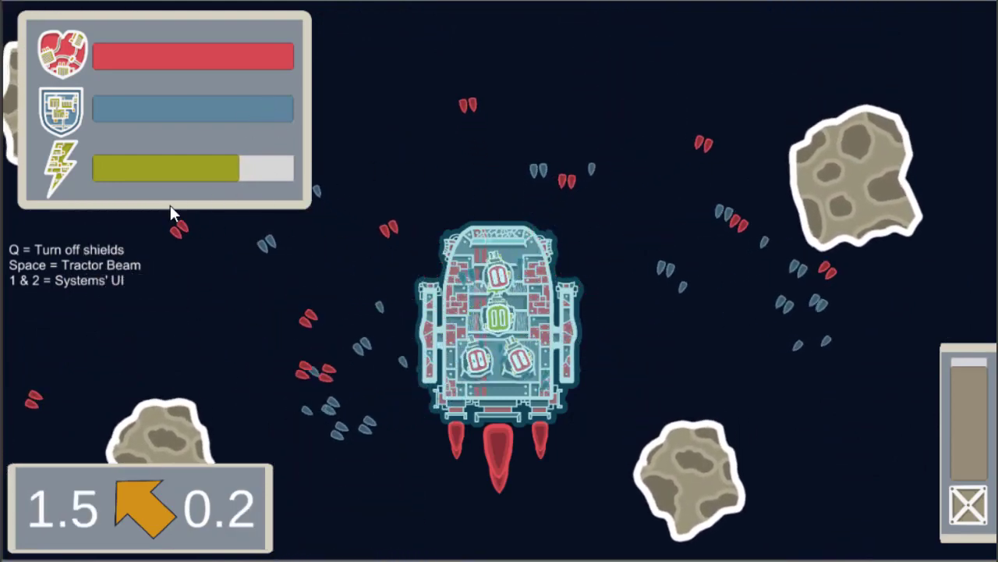
pyautogui.press('d')
pyautogui.press('s')
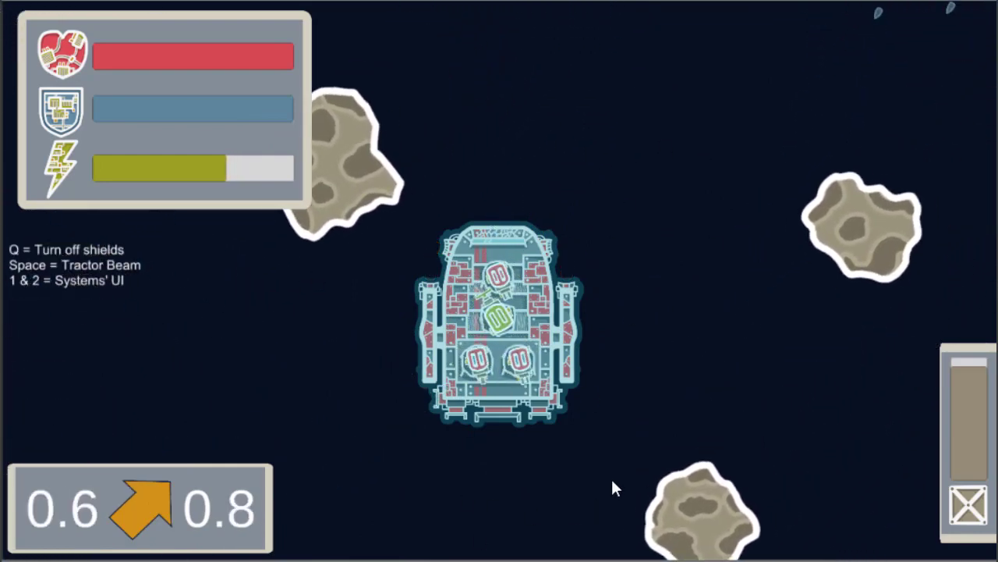
pyautogui.press('s')
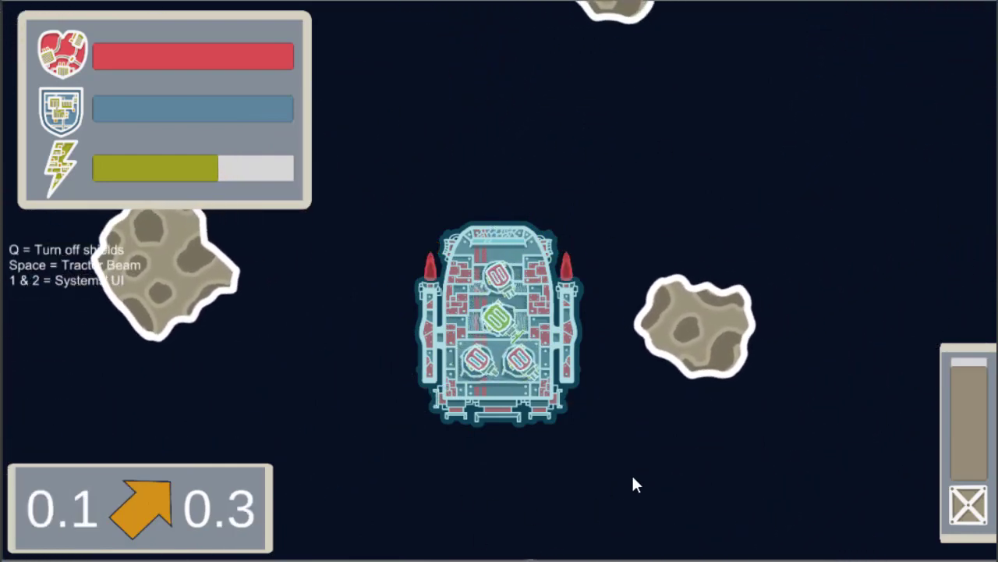
pyautogui.press('a')
pyautogui.press('s')
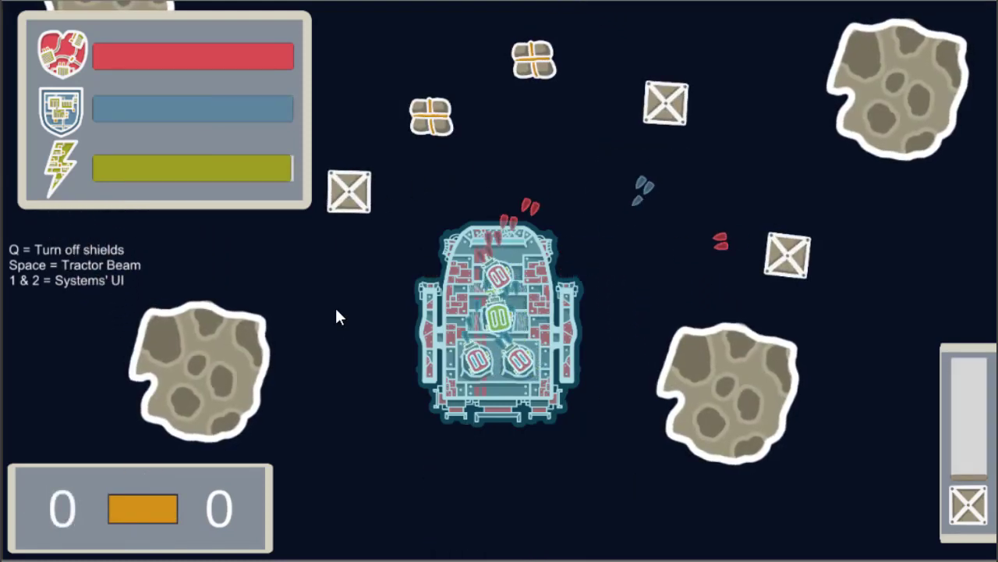
pyautogui.press('w')
pyautogui.press('d')
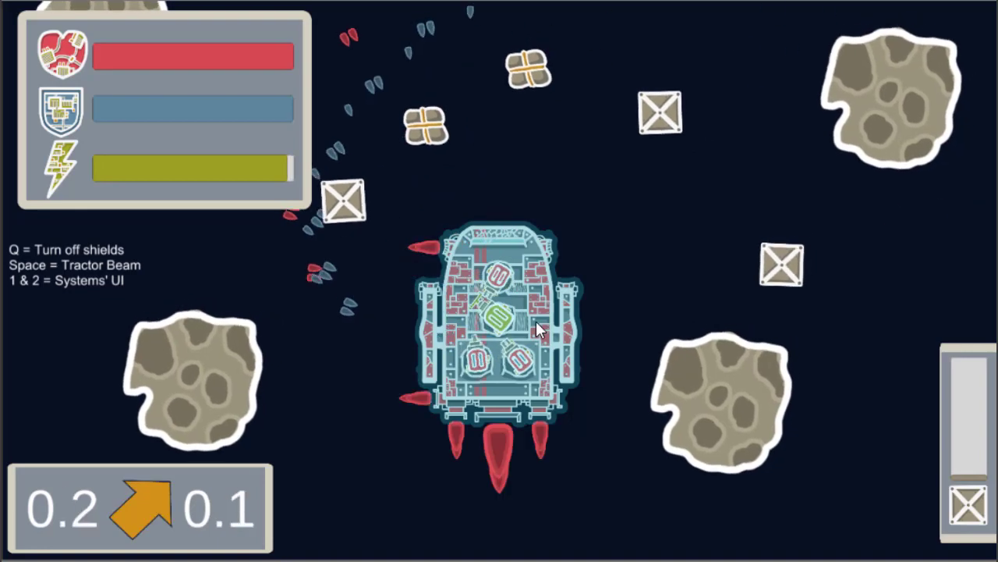
pyautogui.press('a')
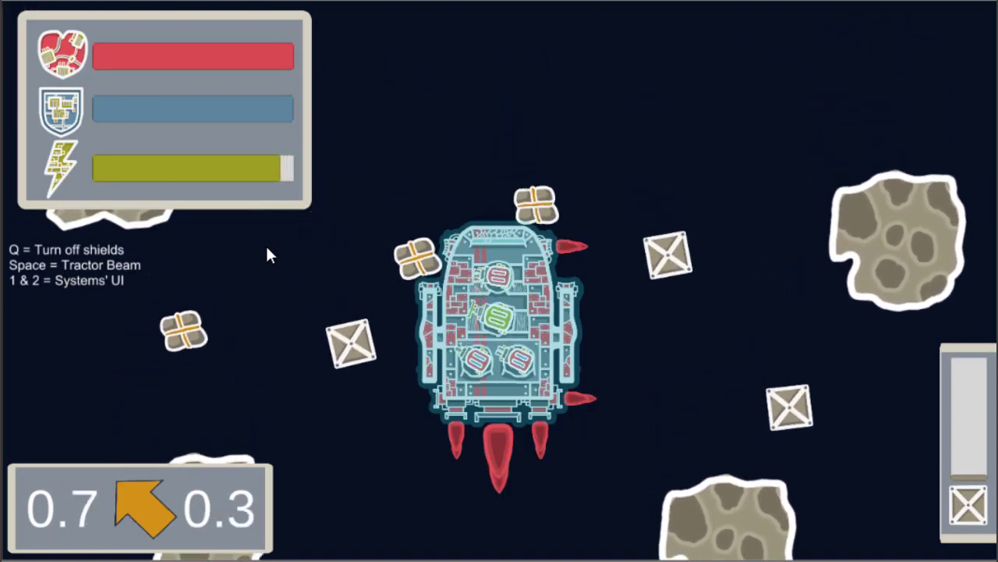
pyautogui.press('d')
pyautogui.press('a')
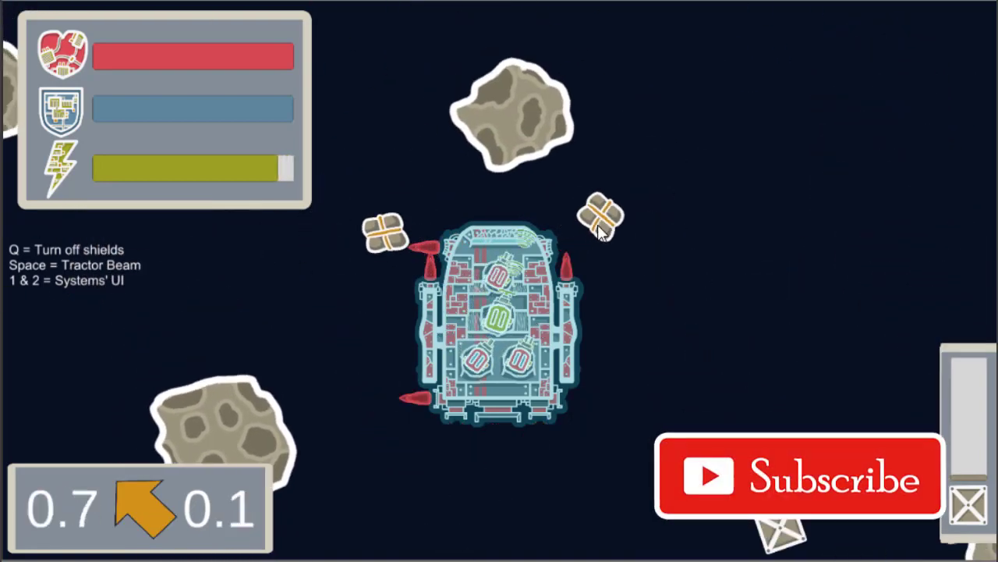
pyautogui.press('space')
pyautogui.press('s')
pyautogui.press('w')
pyautogui.press('d')
pyautogui.press('s')
pyautogui.press('a')
pyautogui.press('w')
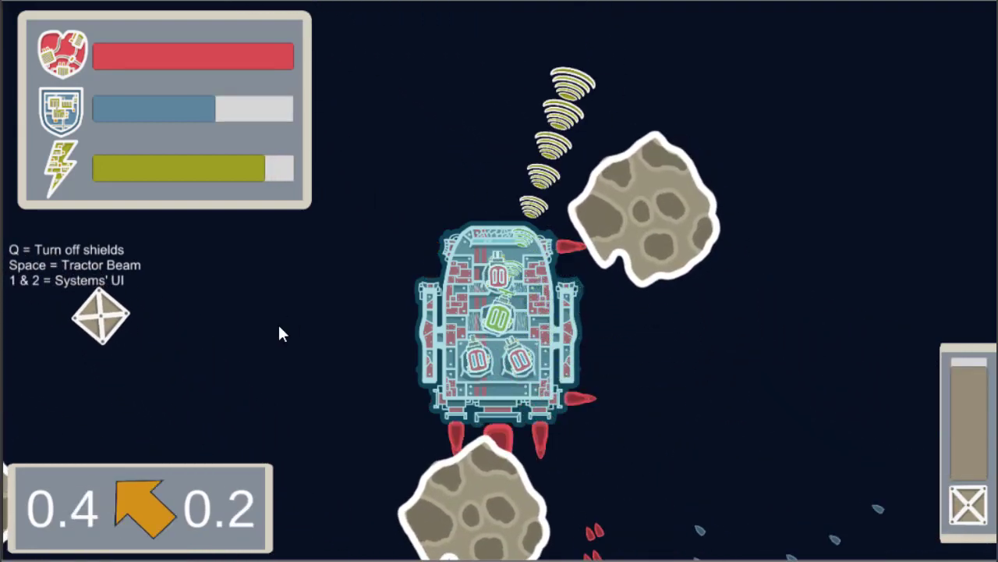
pyautogui.moveTo(249, 348)
pyautogui.mouseDown()
pyautogui.moveTo(235, 357)
pyautogui.moveTo(212, 316)
pyautogui.moveTo(514, 208)
pyautogui.mouseUp()
pyautogui.press('s')
pyautogui.press('d')
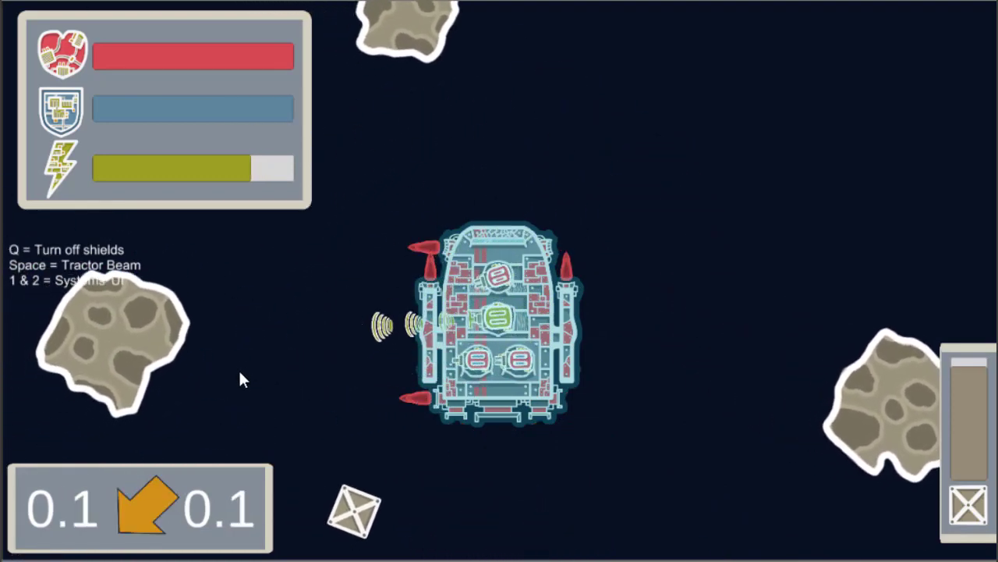
pyautogui.press('a')
pyautogui.press('w')
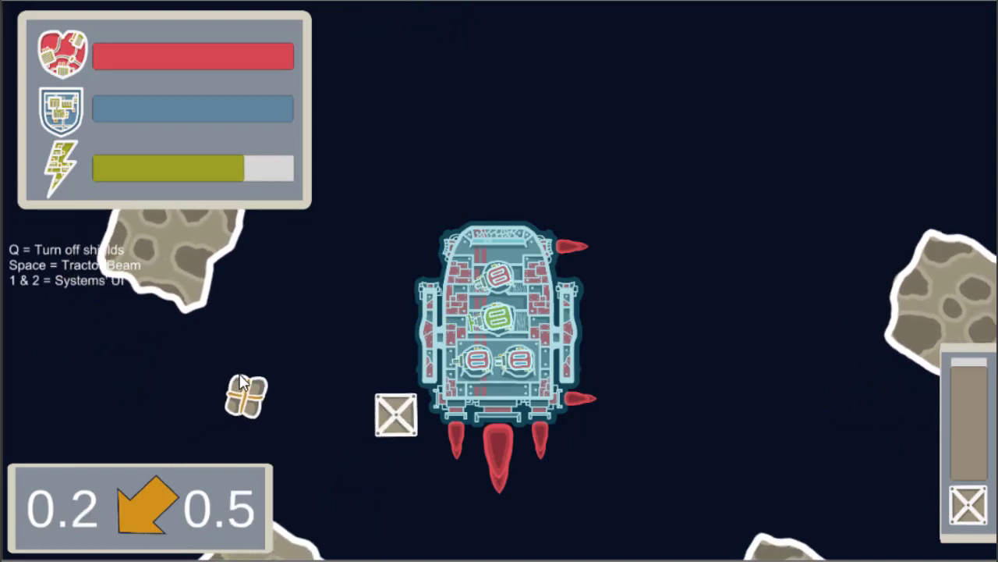
pyautogui.press('d')
pyautogui.press('space')
pyautogui.moveTo(355, 229)
pyautogui.mouseDown()
pyautogui.moveTo(691, 169)
pyautogui.moveTo(367, 159)
pyautogui.moveTo(427, 162)
pyautogui.mouseUp()
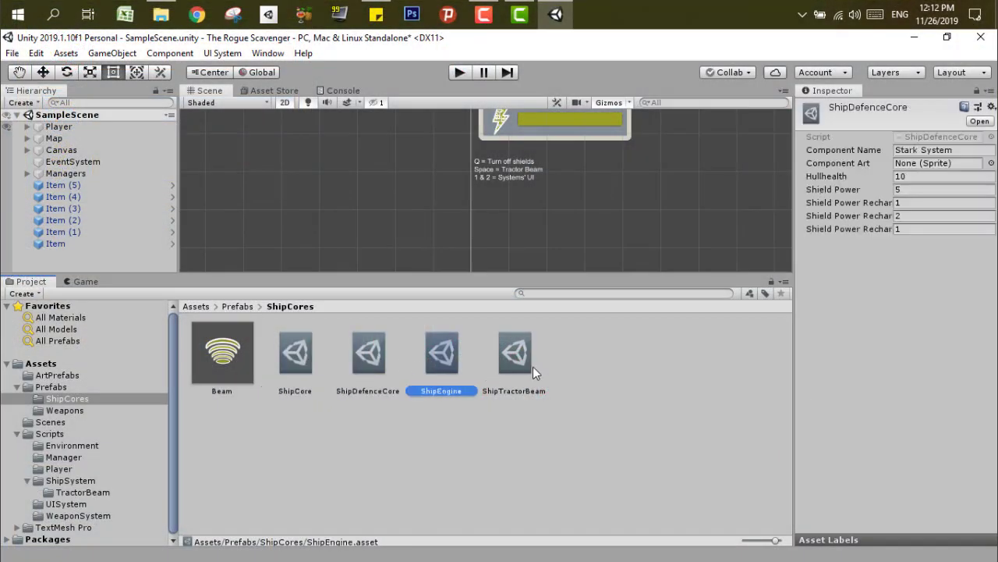
# - Inspect the settings of the core, double-barrel and reactor assets in the Prefabs/Weapons folder
pyautogui.click(62, 410)
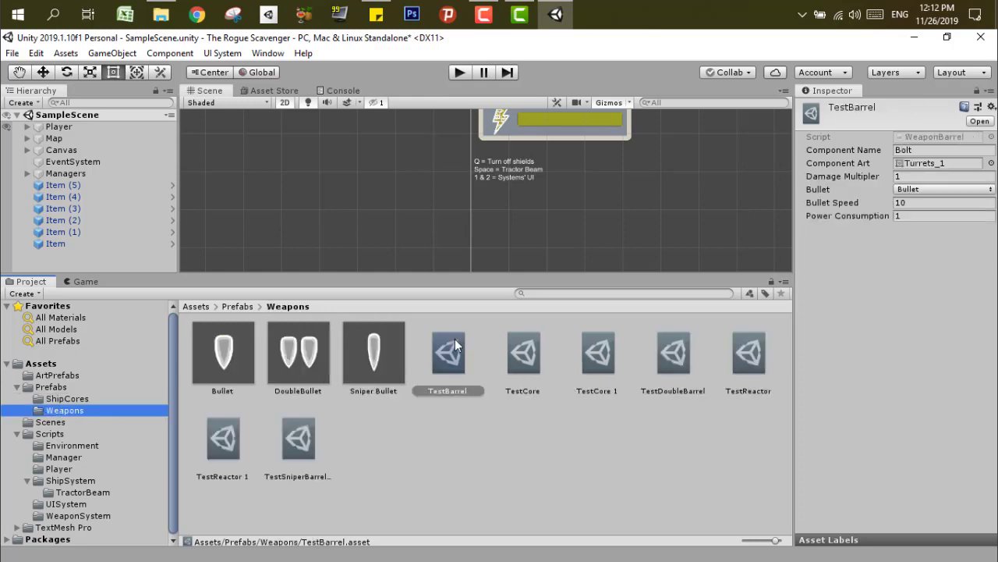
pyautogui.click(563, 353)
pyautogui.click(594, 354)
pyautogui.click(673, 354)
pyautogui.click(745, 354)
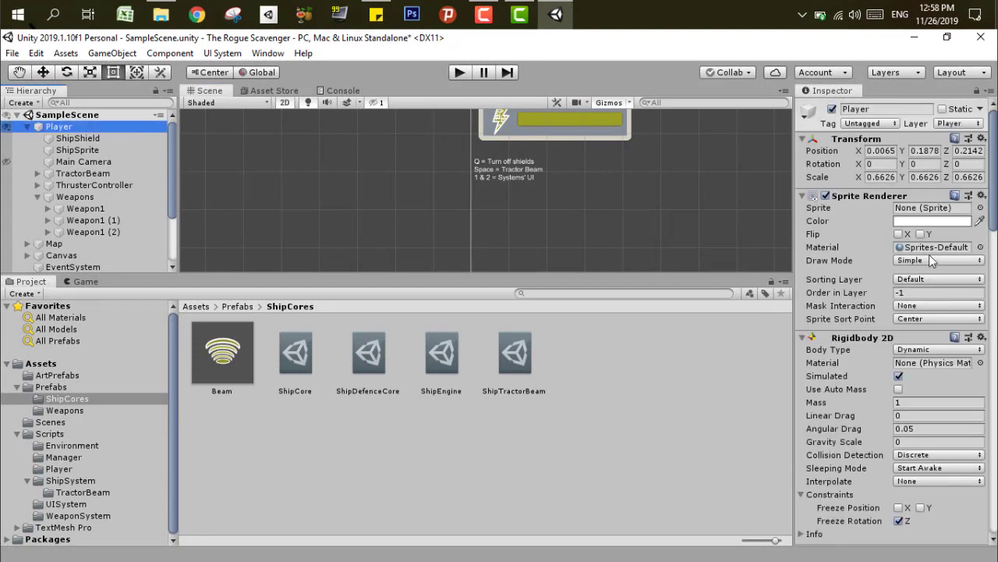
# - Review the Player's Ship System Manager references and the Weapon System Manager component of Weapon1 (1)
pyautogui.scroll(-10, 897, 234)
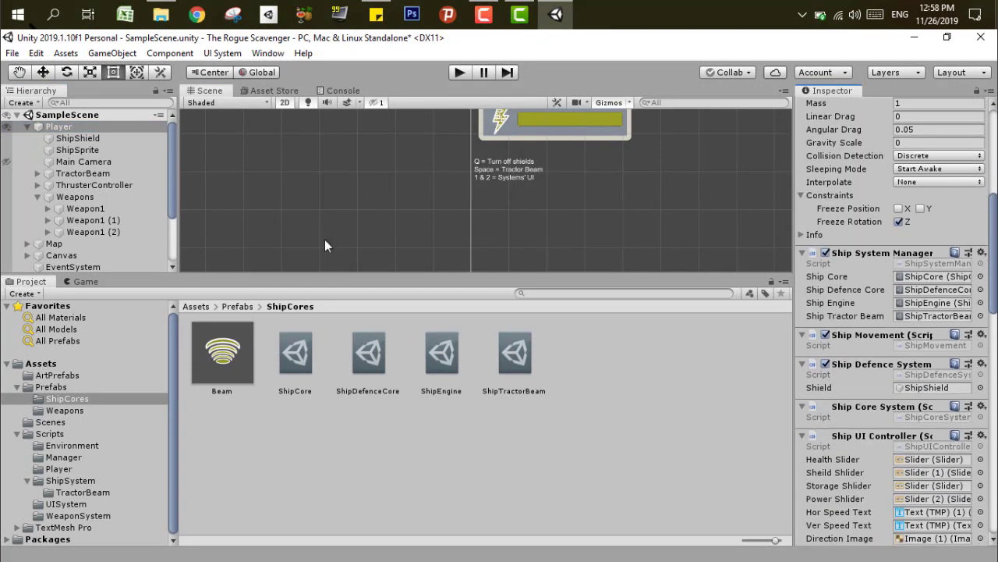
pyautogui.click(110, 220)
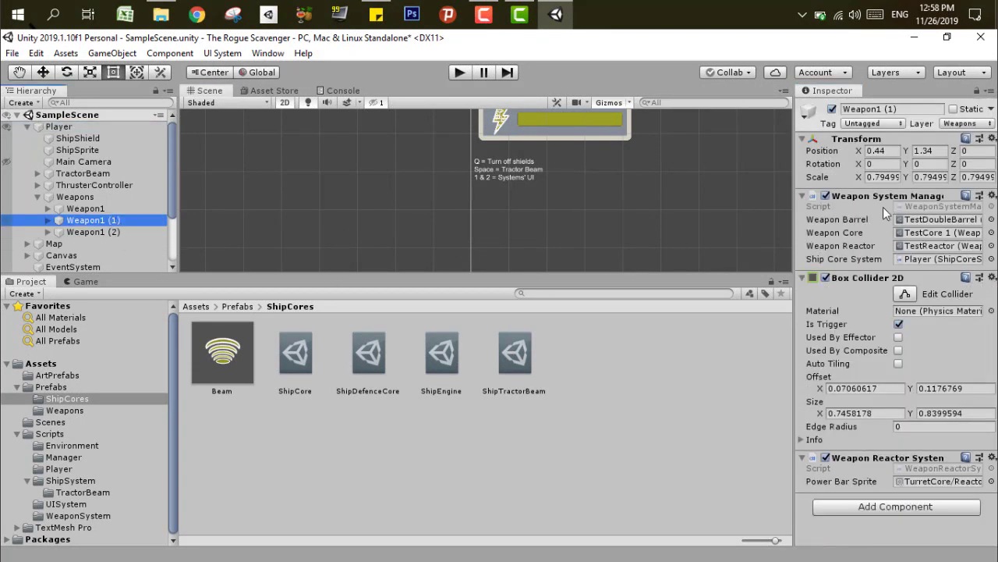
# - Review the settings of the ship engine, defence core and tractor beam assets and the component references of Weapon1
pyautogui.click(296, 355)
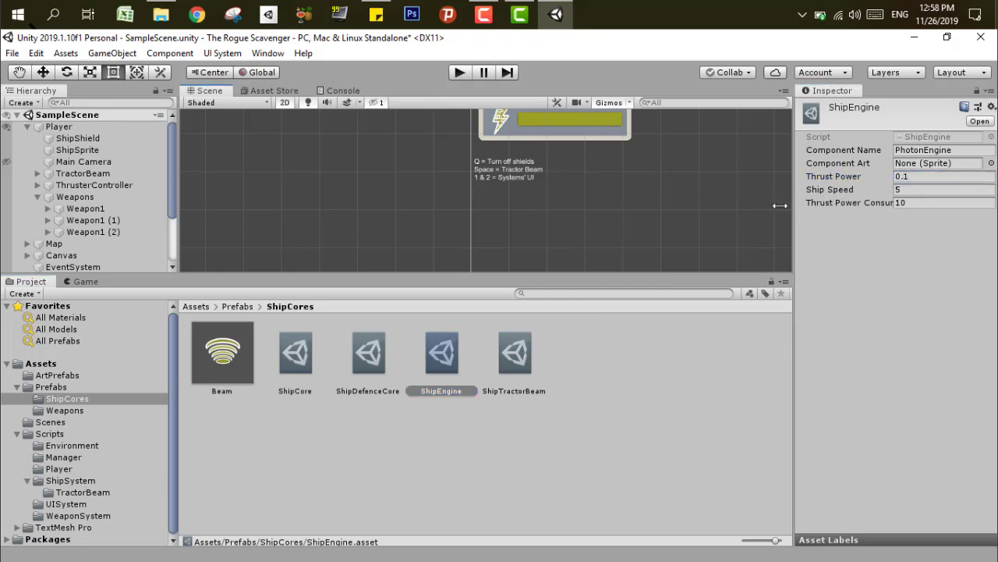
pyautogui.moveTo(765, 206); pyautogui.dragTo(736, 206)
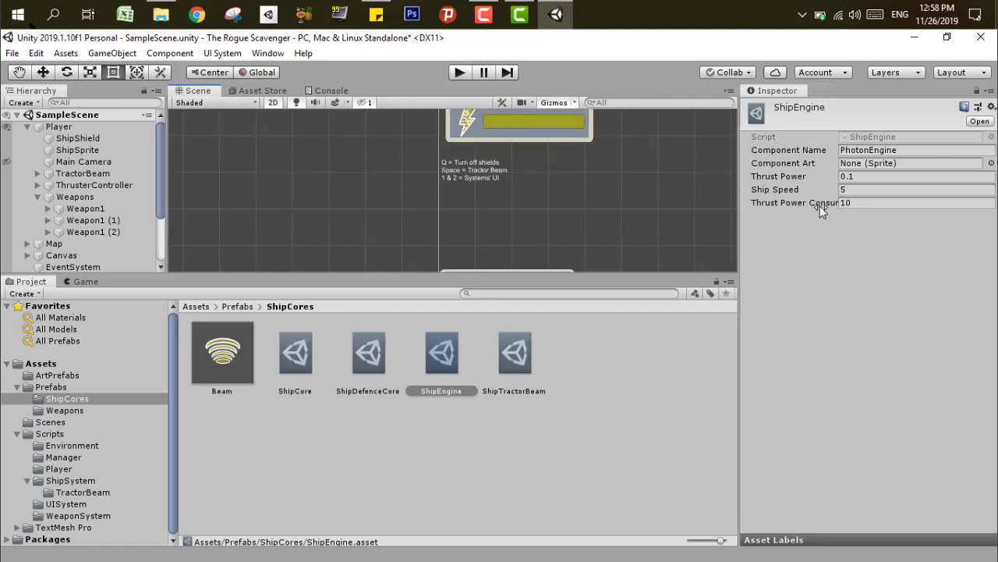
pyautogui.click(380, 369)
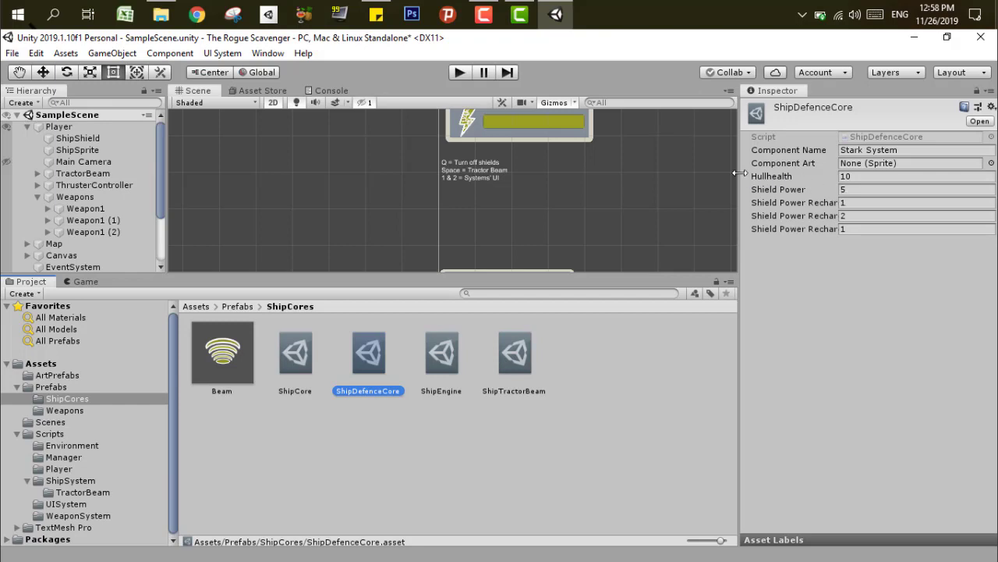
pyautogui.moveTo(805, 178); pyautogui.dragTo(790, 195)
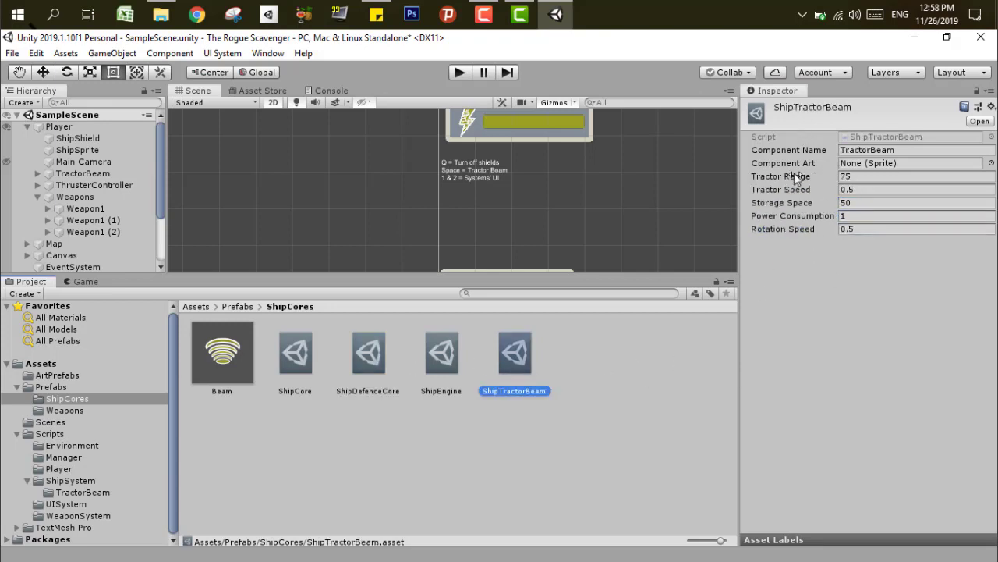
pyautogui.click(800, 219)
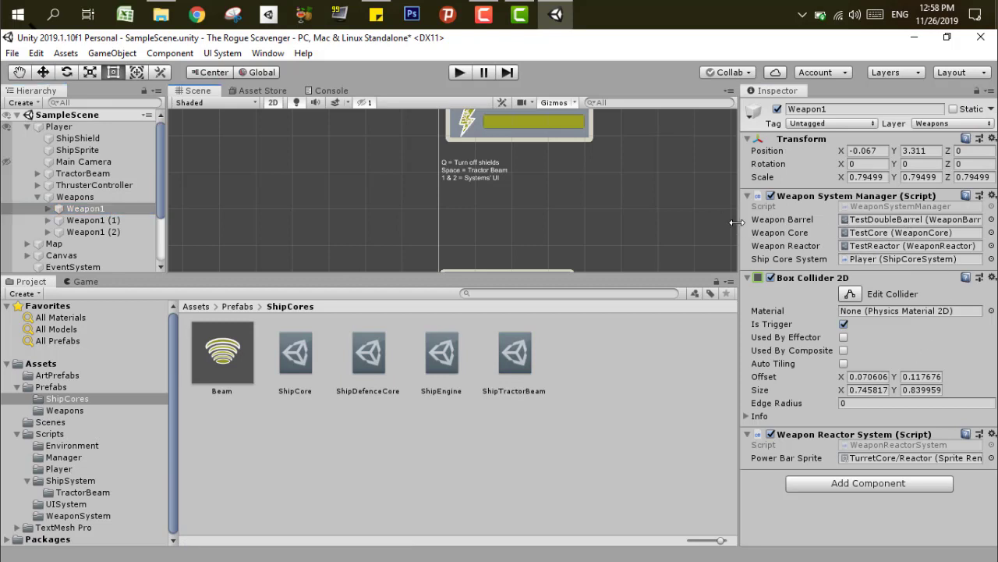
pyautogui.moveTo(731, 223); pyautogui.dragTo(720, 223)
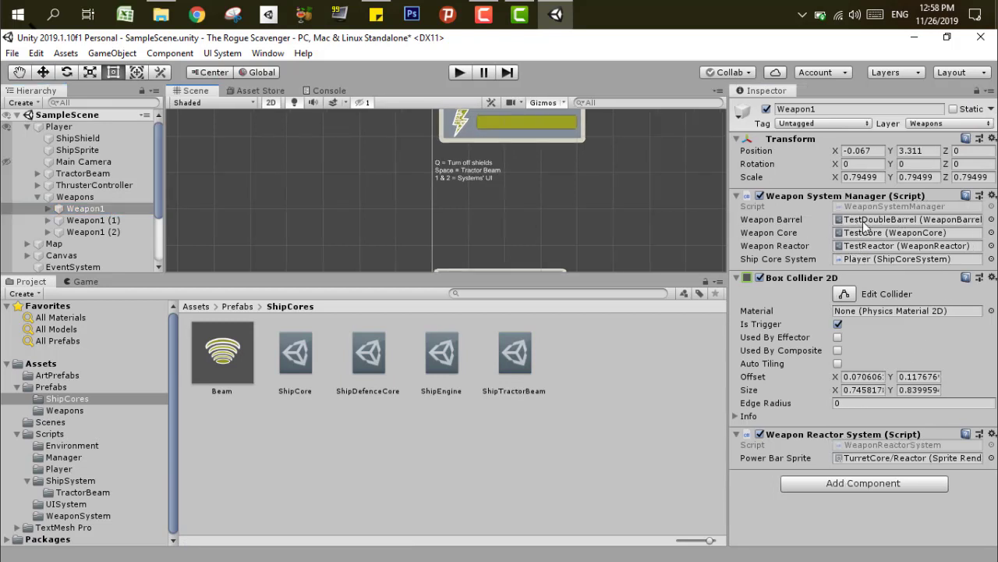
pyautogui.click(864, 221)
# - Set the Core Type of the TestCore asset in the Prefabs/Weapons folder to Photon
pyautogui.click(530, 352)
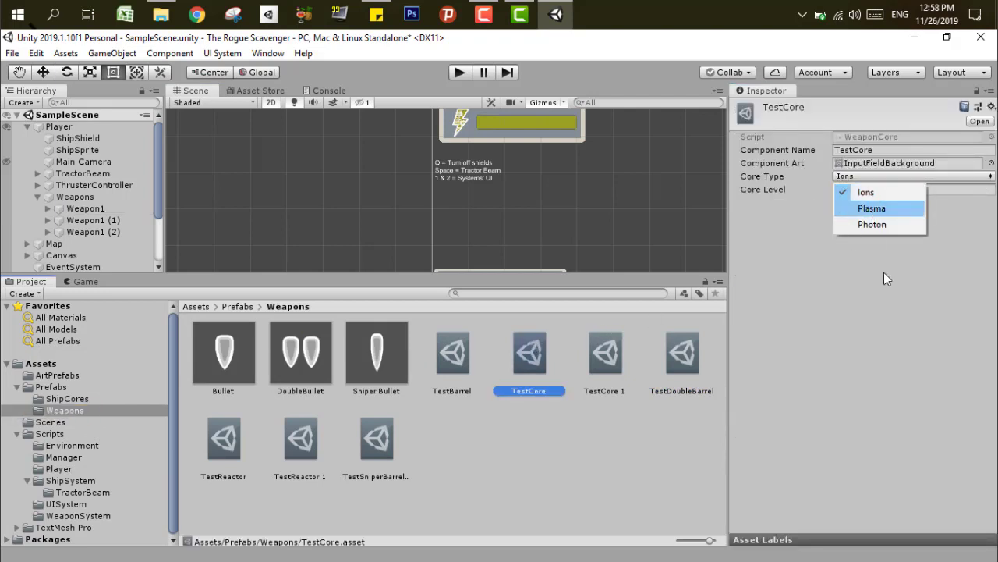
pyautogui.click(897, 207)
pyautogui.click(895, 178)
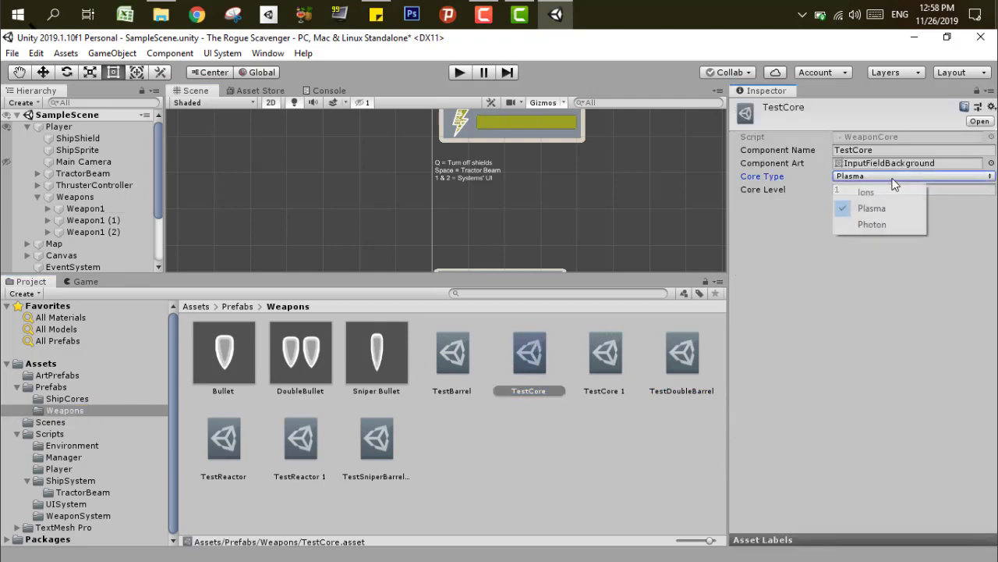
pyautogui.click(882, 224)
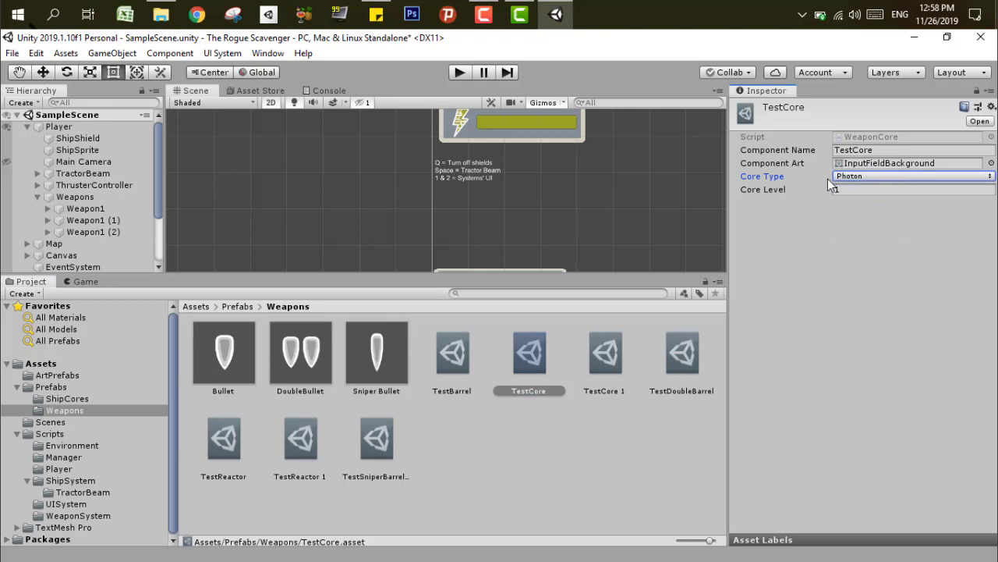
# - Review the TestReactor 1 and TestBarrel settings, including TestBarrel's bullet type options and power consumption
pyautogui.click(310, 443)
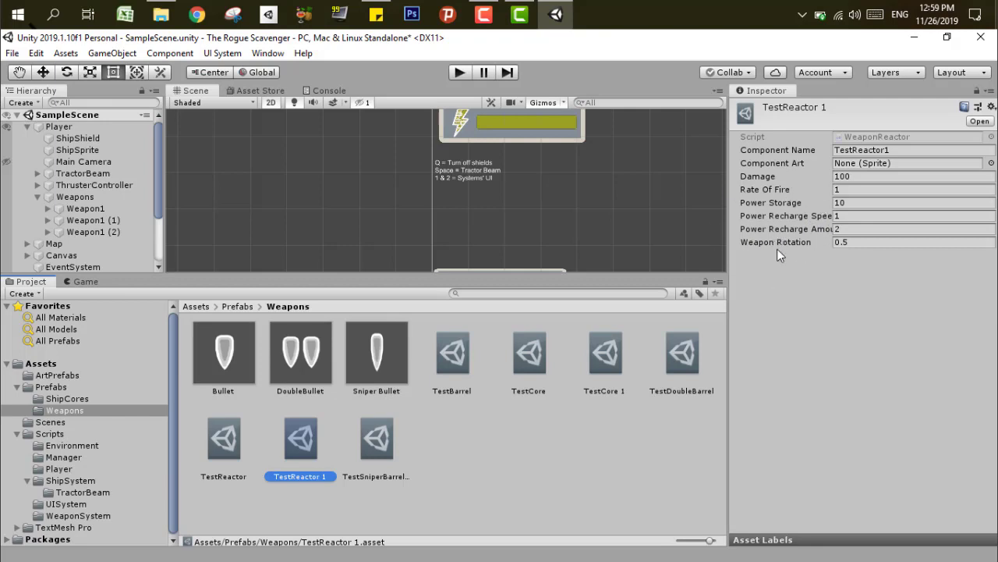
pyautogui.click(443, 391)
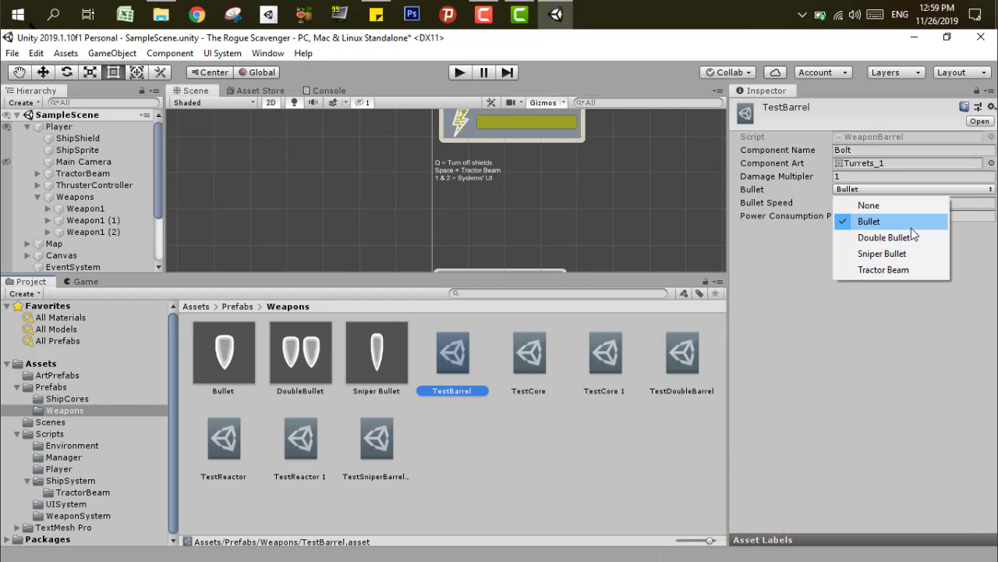
pyautogui.click(895, 192)
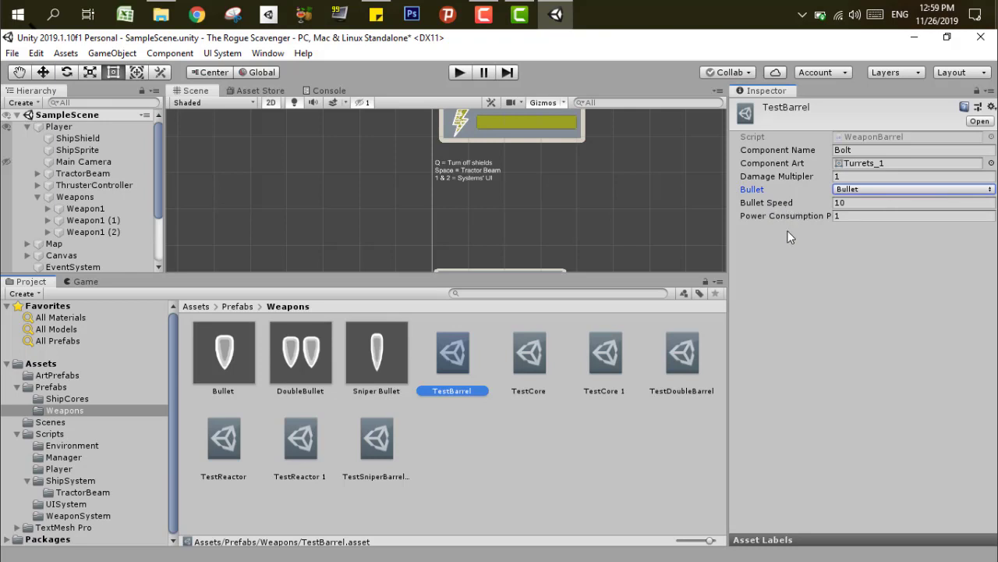
pyautogui.moveTo(790, 218); pyautogui.dragTo(791, 217)
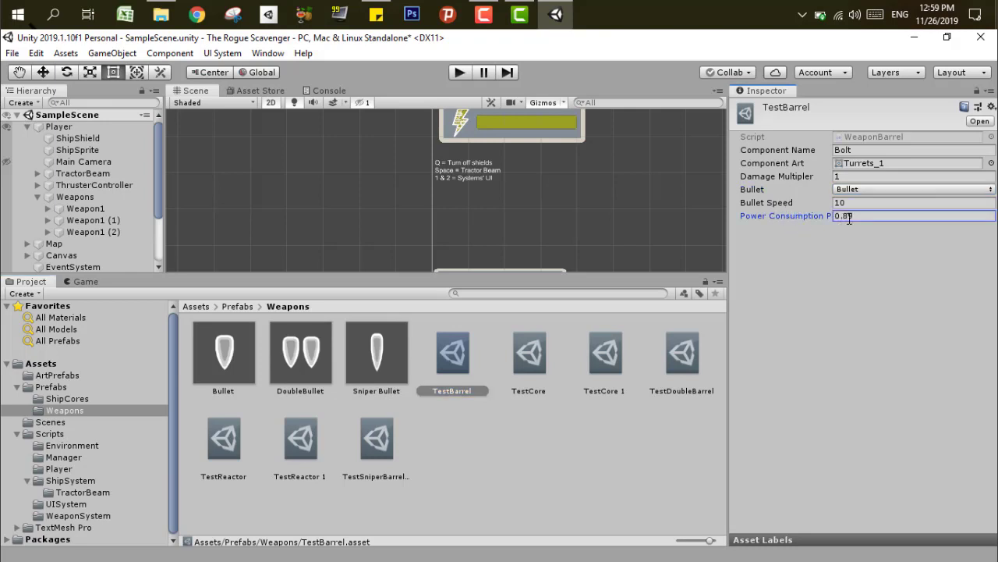
# - Play-test the scene, enlarge the game view to about 2.37x to examine the turrets, and stop the test
pyautogui.hotkey('ctrl', 'p')
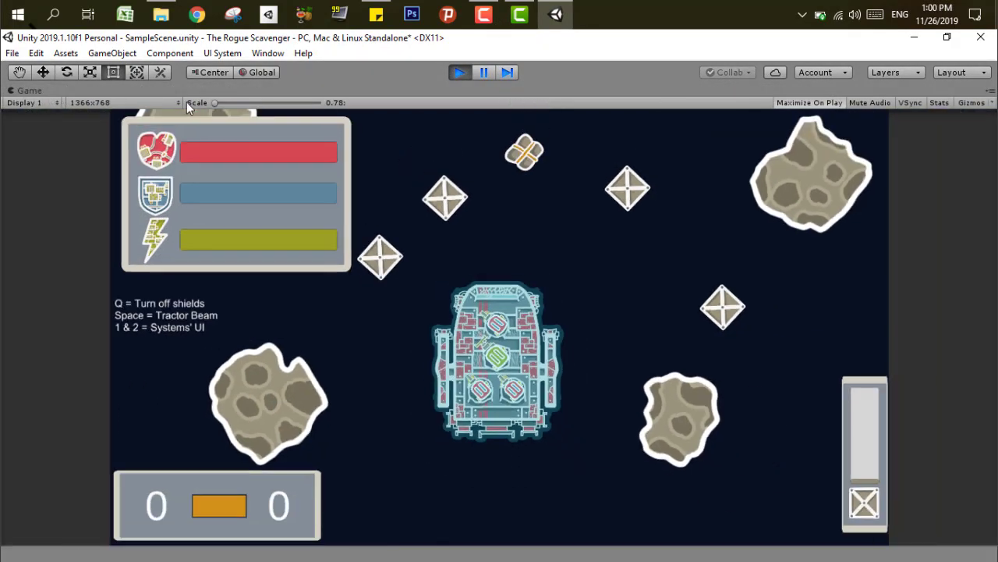
pyautogui.moveTo(215, 102); pyautogui.dragTo(278, 100)
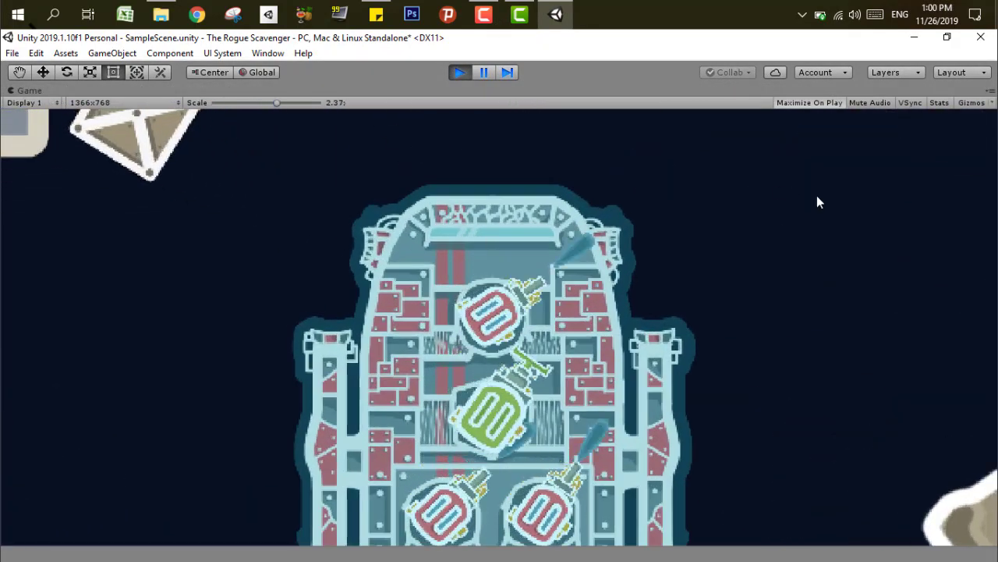
pyautogui.click(213, 105)
pyautogui.click(213, 104)
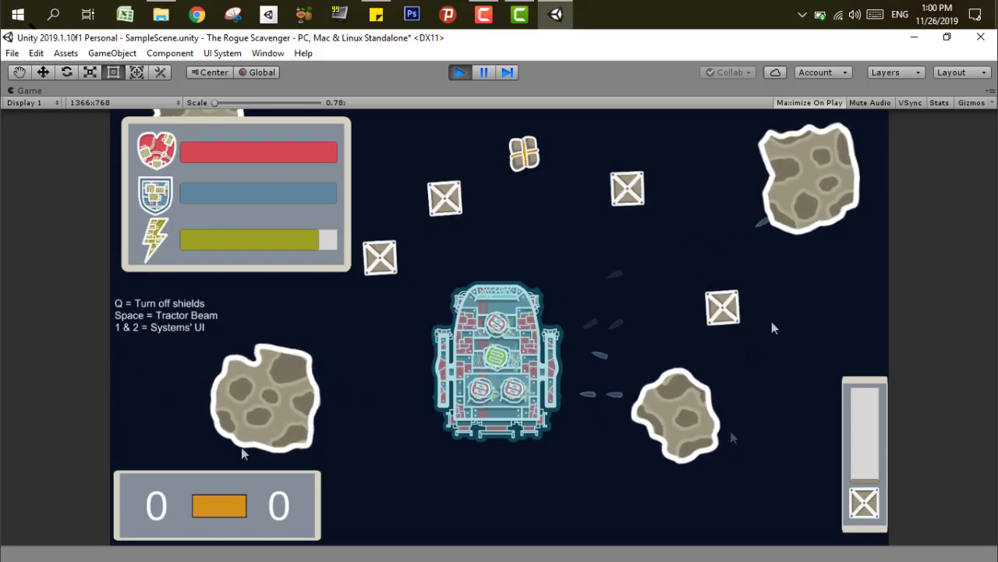
pyautogui.hotkey('ctrl', 'p')
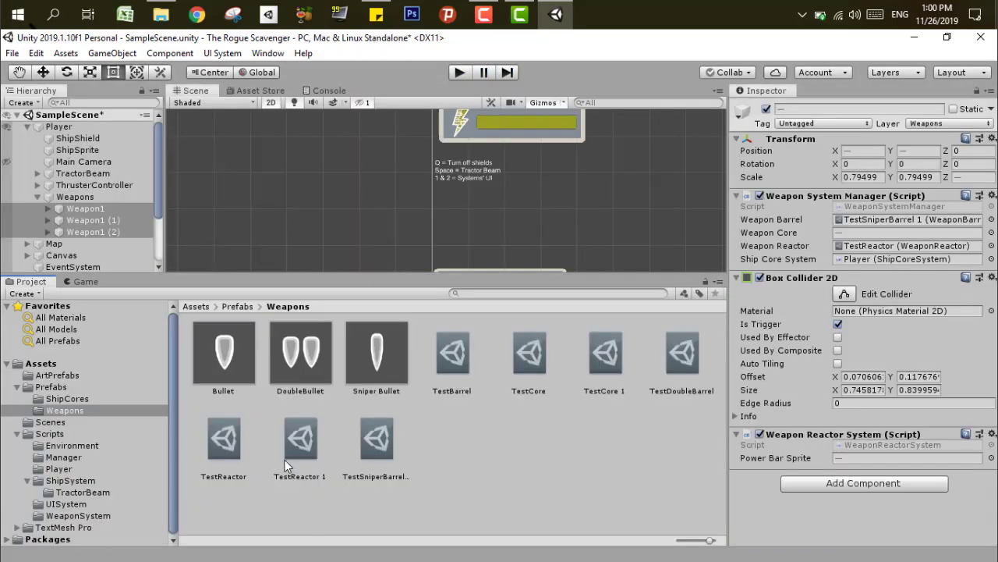
# - Run the scene again and fly the ship among the asteroids, thrusting forward, backward and sideways
pyautogui.click(459, 72)
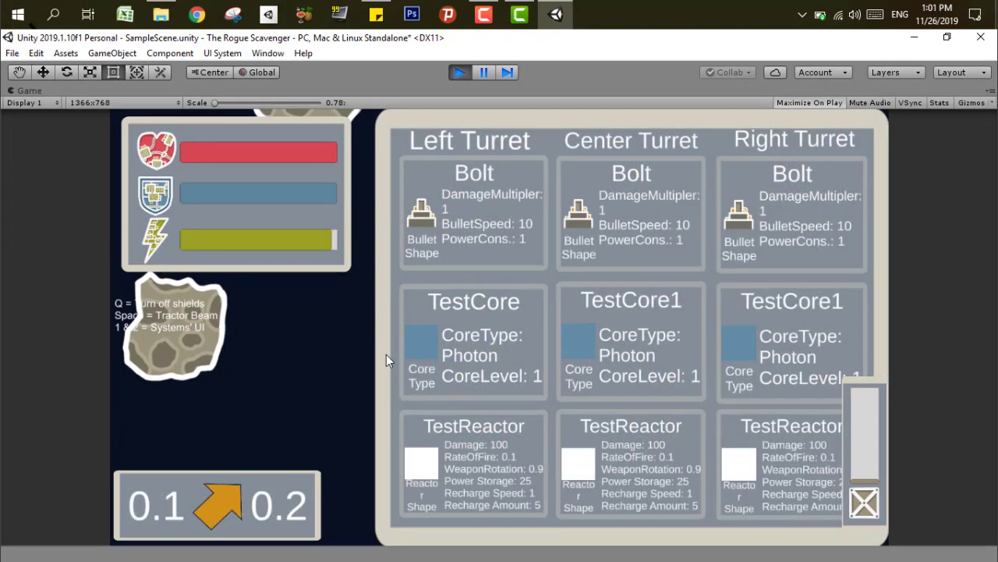
pyautogui.press('1')
pyautogui.press('w')
pyautogui.press('a')
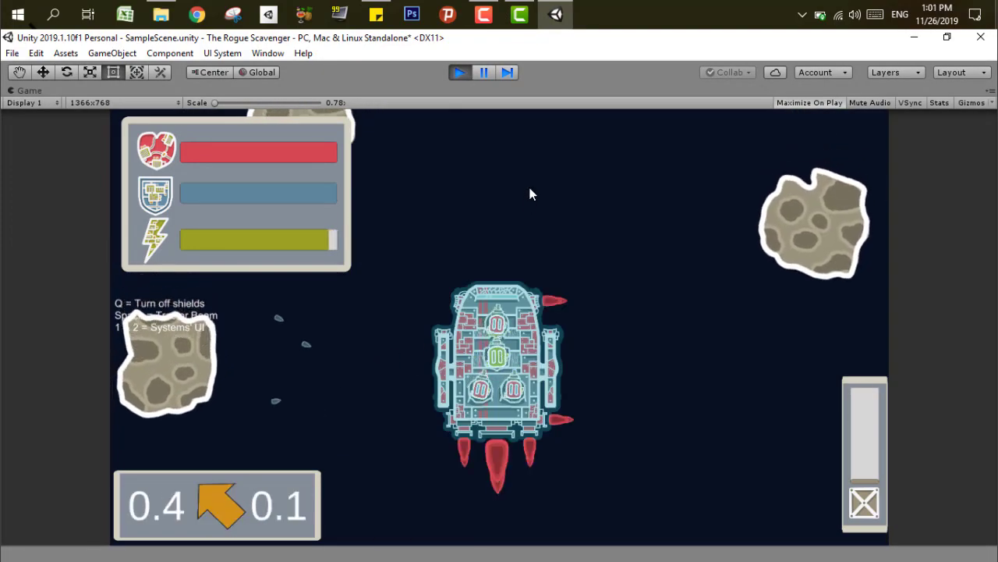
pyautogui.press('d')
pyautogui.press('s')
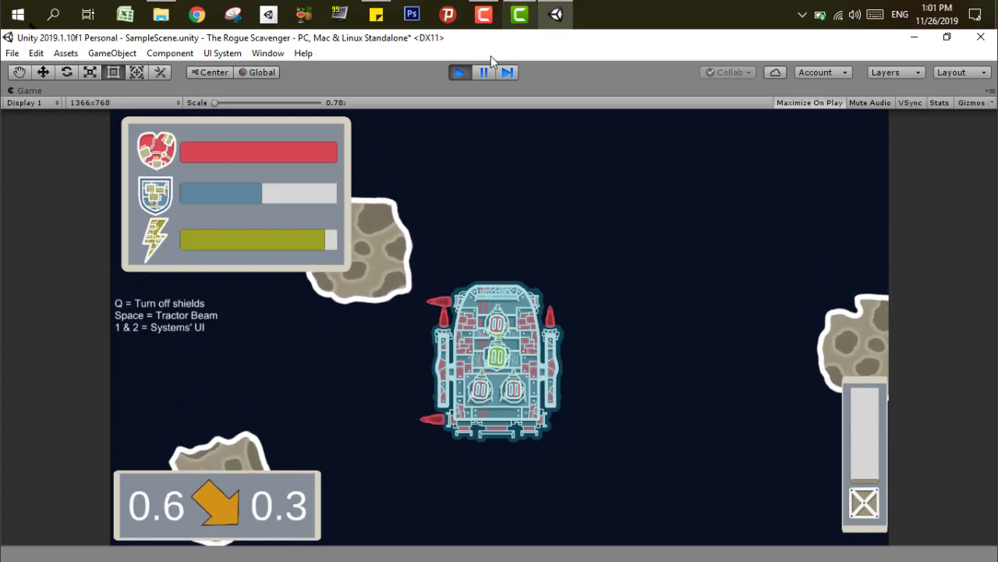
pyautogui.press('w')
pyautogui.press('d')
pyautogui.press('a')
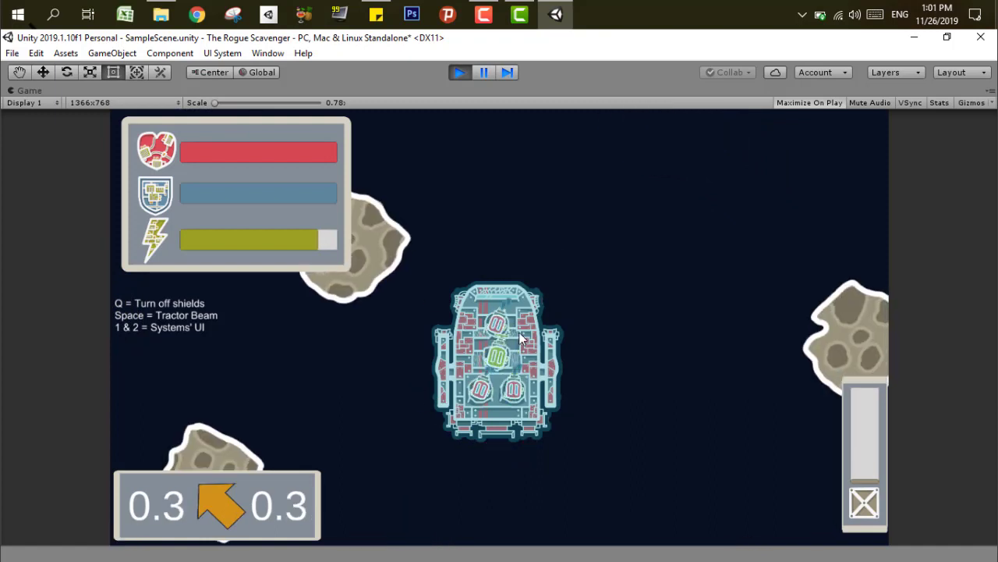
pyautogui.press('d')
pyautogui.click(523, 338)
pyautogui.press('w')
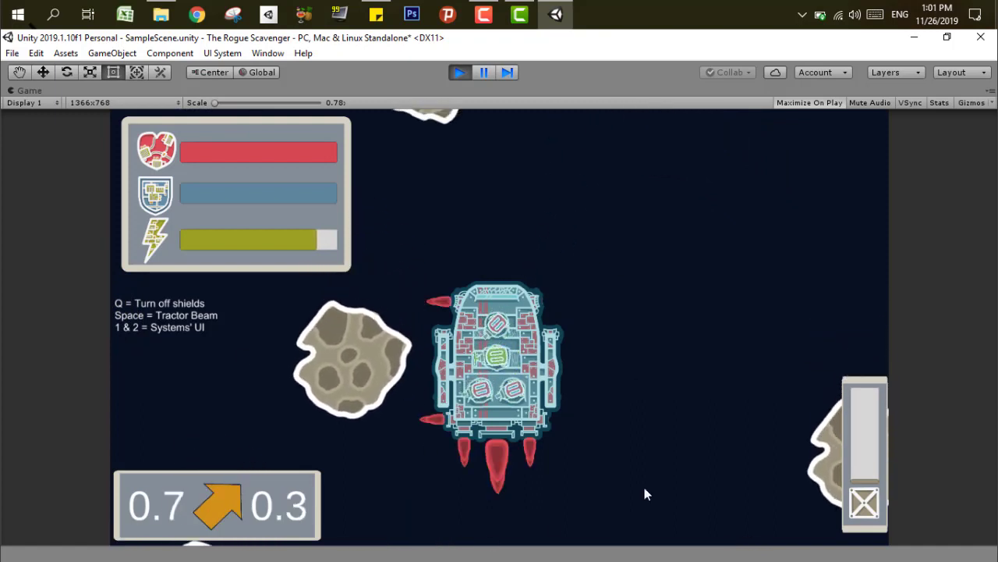
pyautogui.press('s')
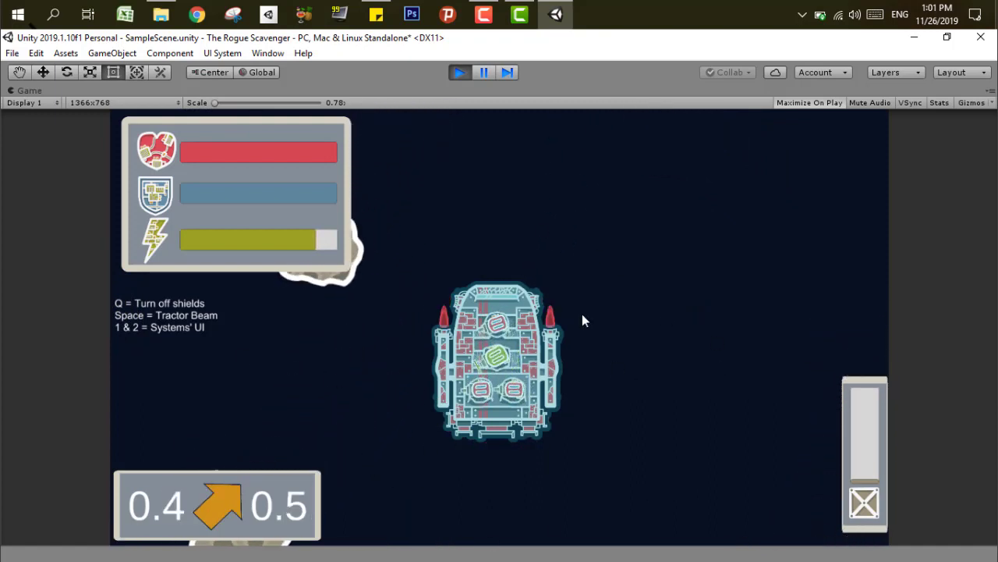
pyautogui.press('w')
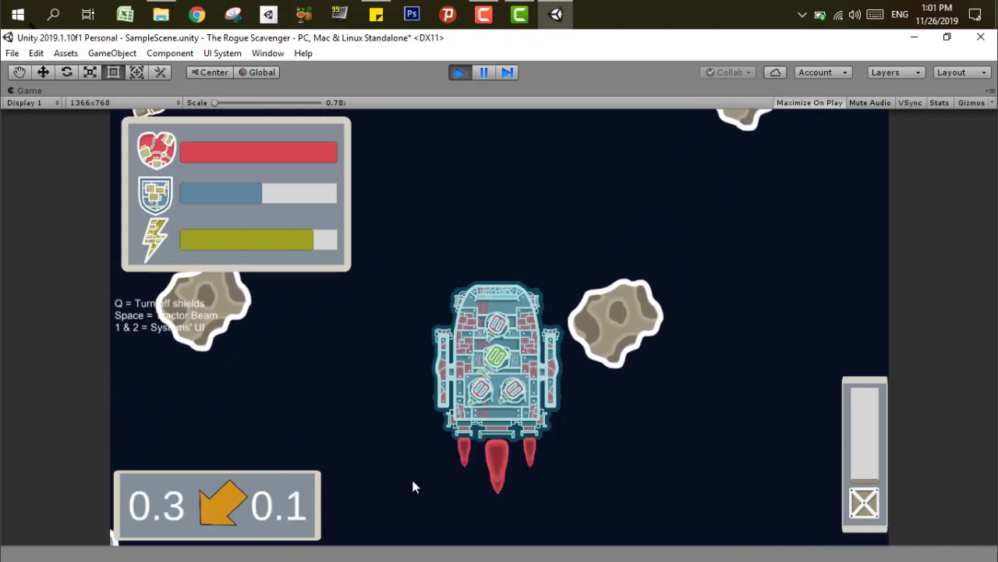
pyautogui.press('d')
pyautogui.press('s')
pyautogui.press('a')
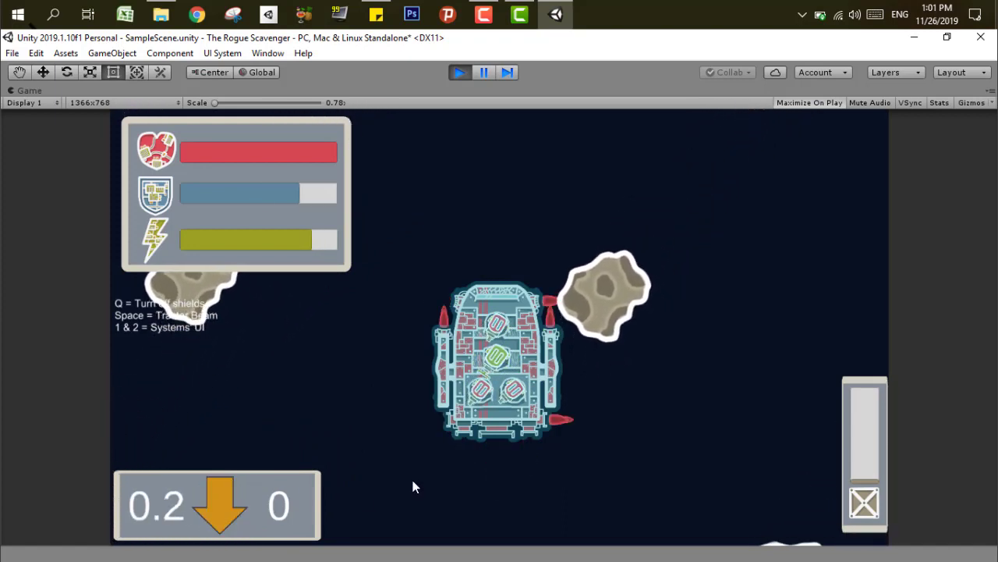
pyautogui.press('w')
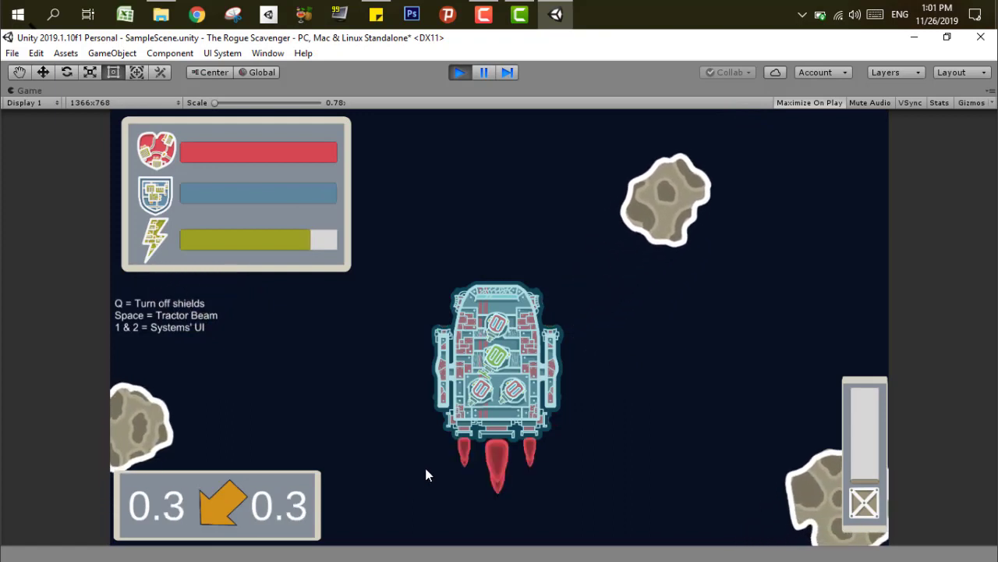
# - Compare the in-game ship systems overview and the turret components overview by switching between them
pyautogui.press('1')
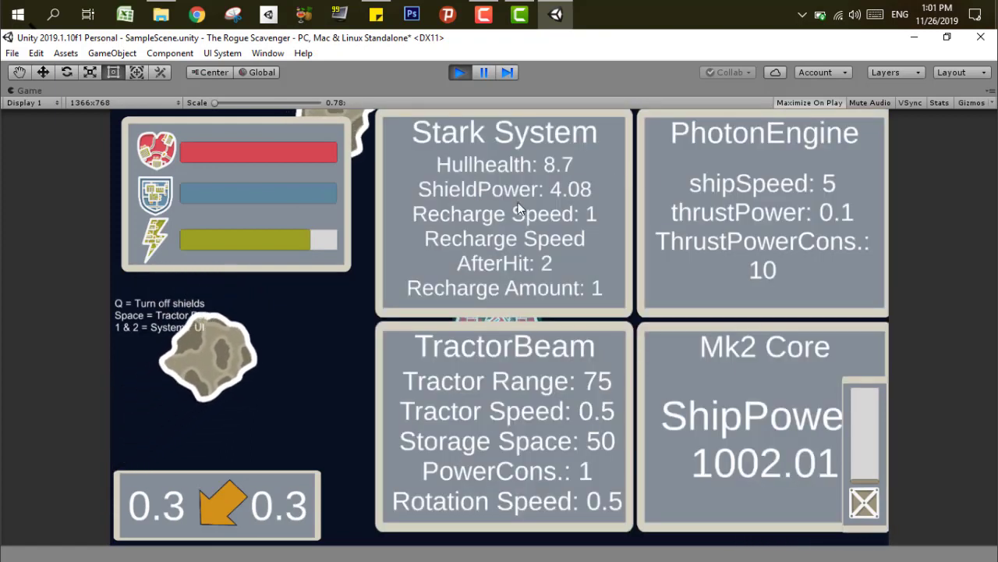
pyautogui.press('1')
pyautogui.press('2')
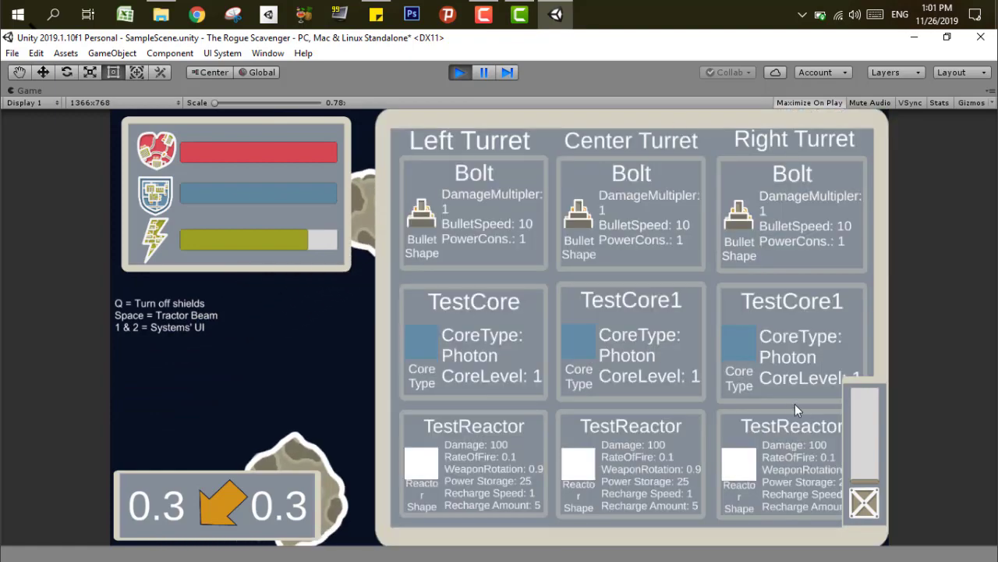
pyautogui.press('1')
pyautogui.press('1')
pyautogui.press('1')
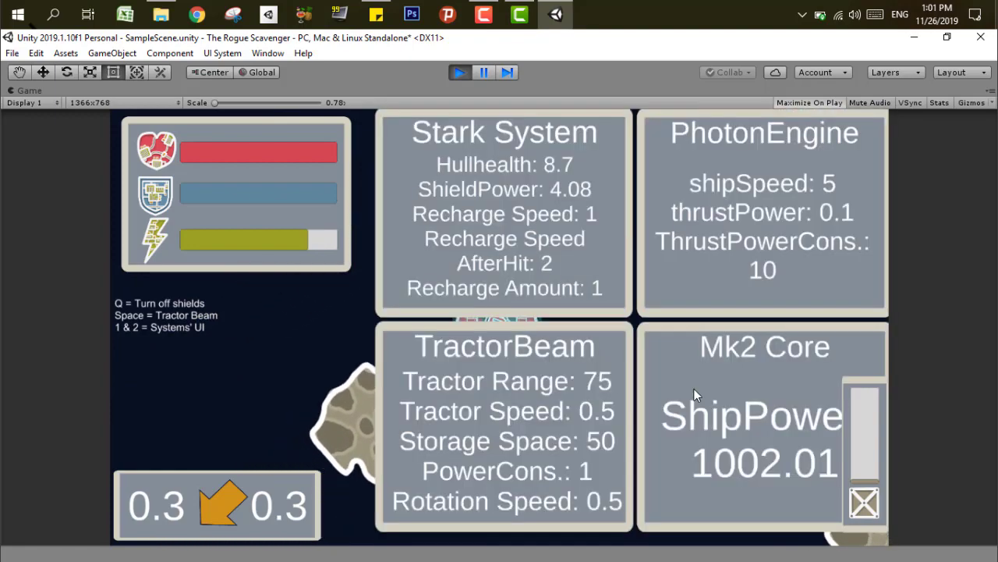
pyautogui.press('2')
pyautogui.press('1')
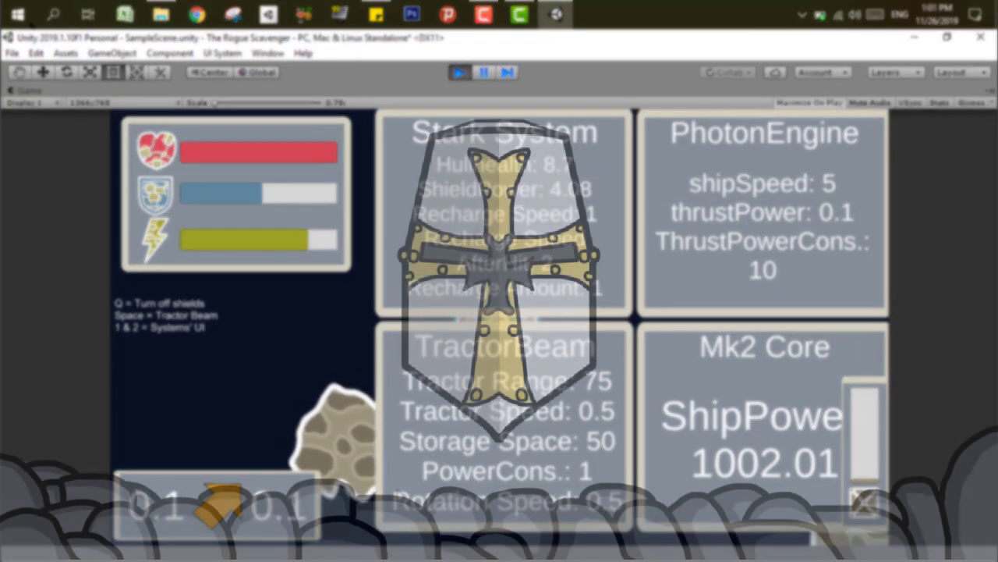